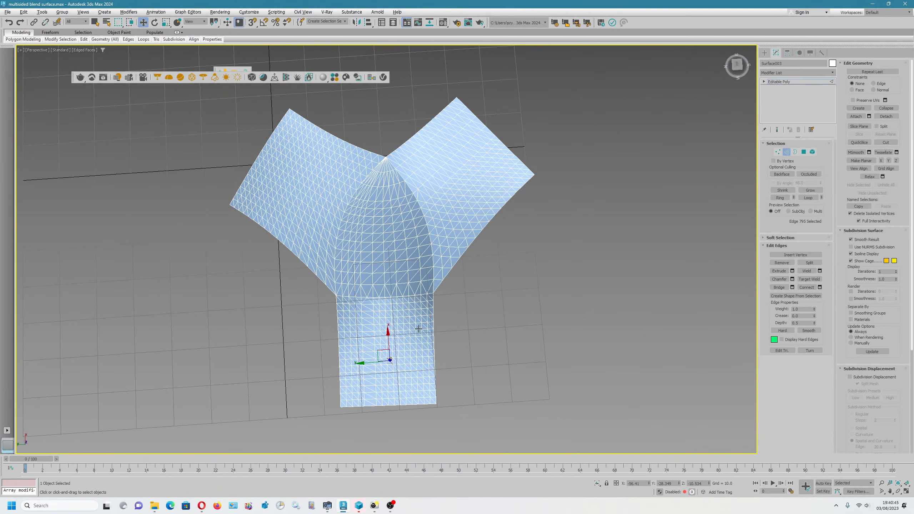
Switch the Editable Poly to Element level and select the central dome surface
{"action": "mouse_move", "coordinate": [392, 268]}
{"action": "middle_mouse_down"}
{"action": "mouse_move", "coordinate": [400, 280]}
{"action": "mouse_move", "coordinate": [408, 252]}
{"action": "middle_mouse_up"}
{"action": "scroll", "coordinate": [405, 267], "scroll_direction": "up", "scroll_amount": 4}
{"action": "scroll", "coordinate": [405, 267], "scroll_direction": "down", "scroll_amount": 2}
{"action": "scroll", "coordinate": [407, 266], "scroll_direction": "down", "scroll_amount": 1}
{"action": "scroll", "coordinate": [410, 262], "scroll_direction": "up", "scroll_amount": 2}
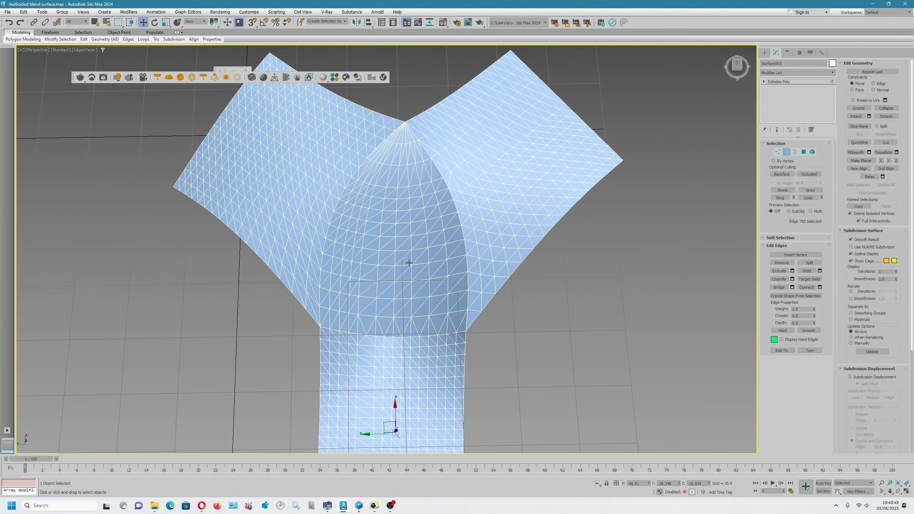
{"action": "left_click", "coordinate": [812, 152]}
{"action": "left_click", "coordinate": [490, 161]}
{"action": "left_click", "coordinate": [413, 210]}
Set the viewport to show selected faces as outlined edges instead of solid red shading, keeping the shaded edged-faces view
{"action": "key", "text": "F3"}
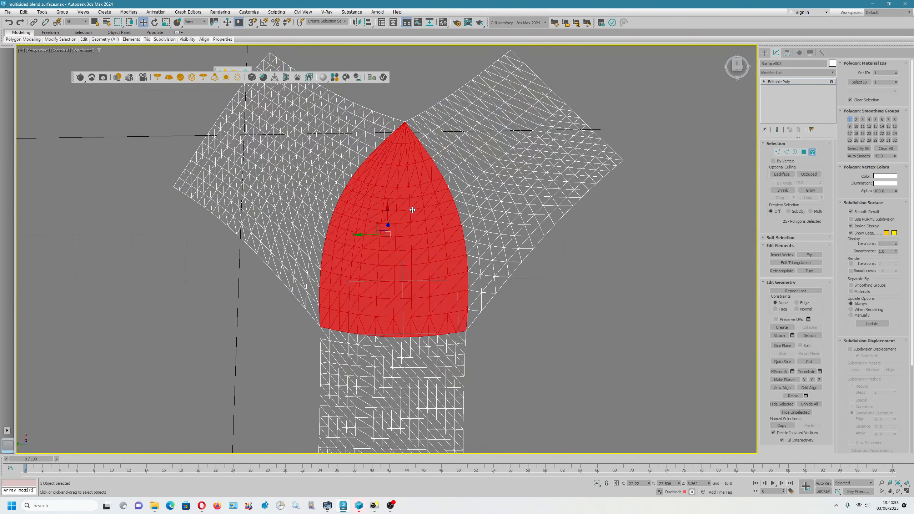
{"action": "key", "text": "F3"}
{"action": "key", "text": "F4"}
{"action": "key", "text": "F4"}
{"action": "key", "text": "F2"}
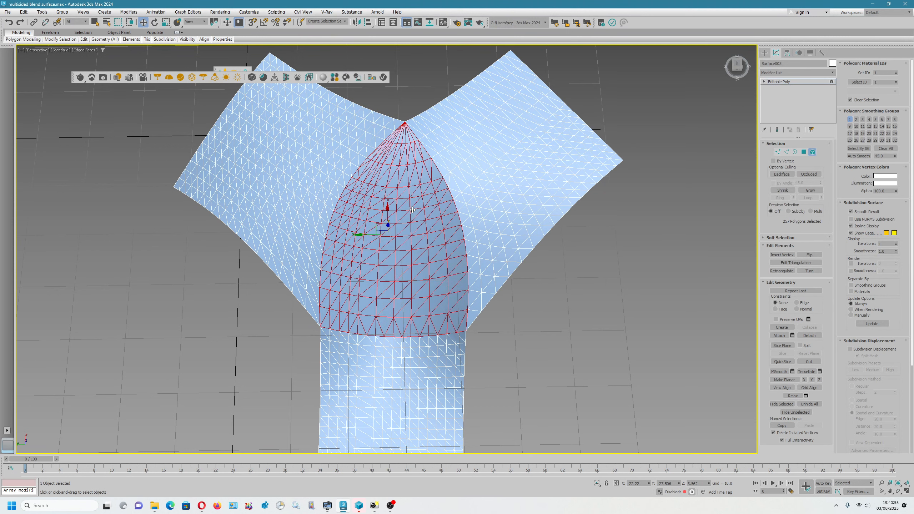
Select the upper-left arm's surface element and expand the Modeling ribbon to show its full set of polygon tools
{"action": "scroll", "coordinate": [460, 223], "scroll_direction": "down", "scroll_amount": 3}
{"action": "scroll", "coordinate": [420, 225], "scroll_direction": "up", "scroll_amount": 2}
{"action": "scroll", "coordinate": [421, 225], "scroll_direction": "up", "scroll_amount": 2}
{"action": "left_click", "coordinate": [321, 164]}
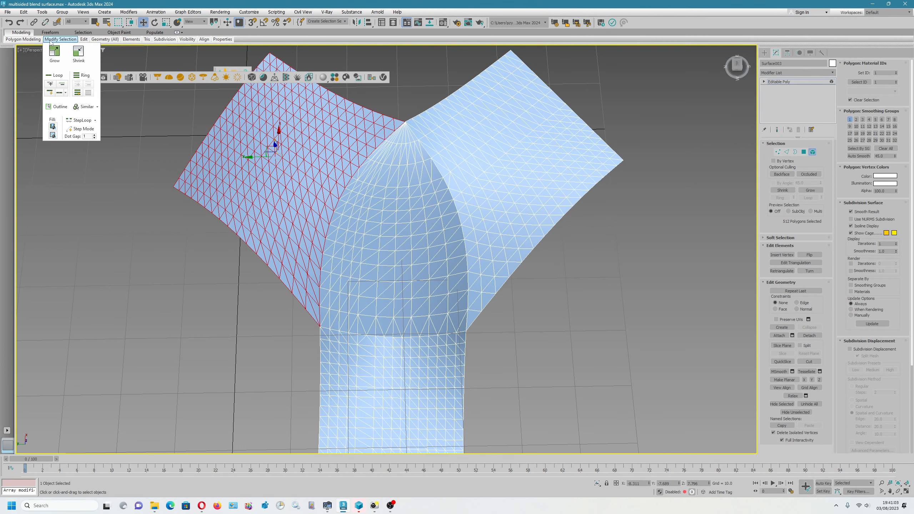
{"action": "mouse_move", "coordinate": [21, 43]}
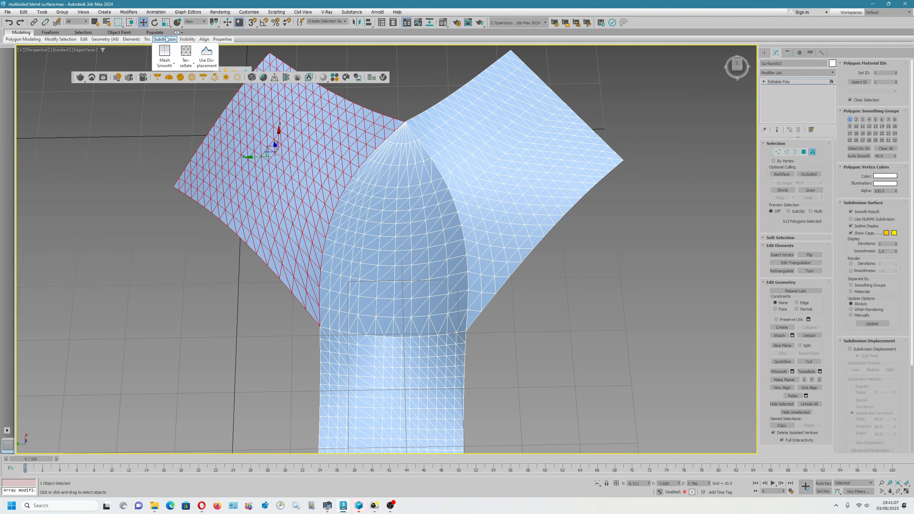
{"action": "left_click", "coordinate": [177, 32]}
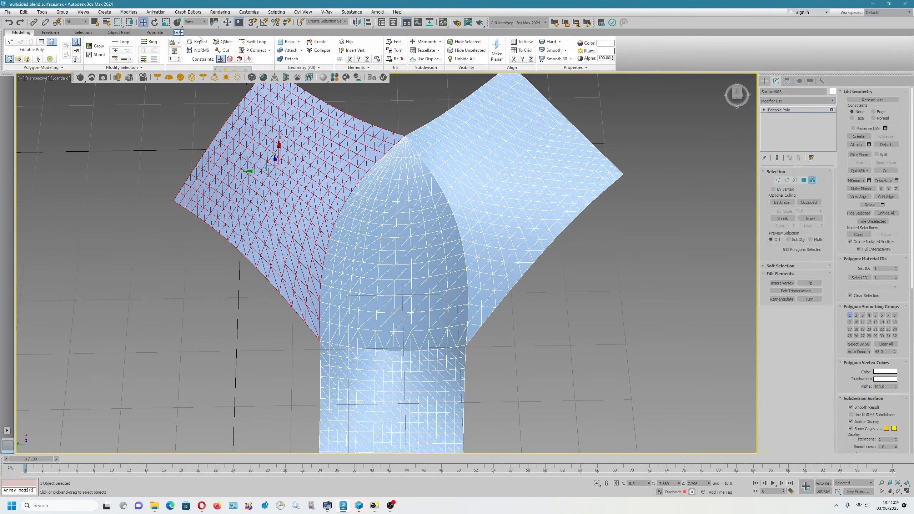
{"action": "left_click", "coordinate": [301, 67]}
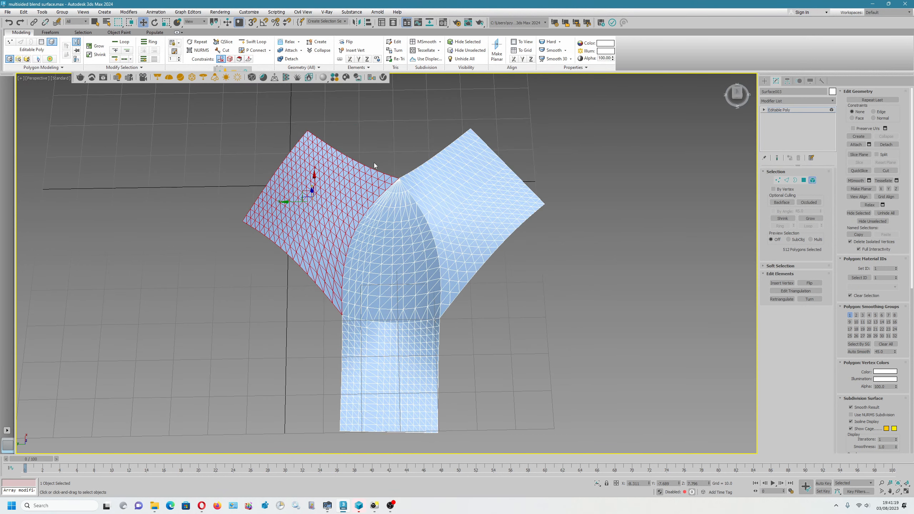
Try Quadrify All with all four surface elements selected, and undo it
{"action": "scroll", "coordinate": [378, 169], "scroll_direction": "up", "scroll_amount": 1}
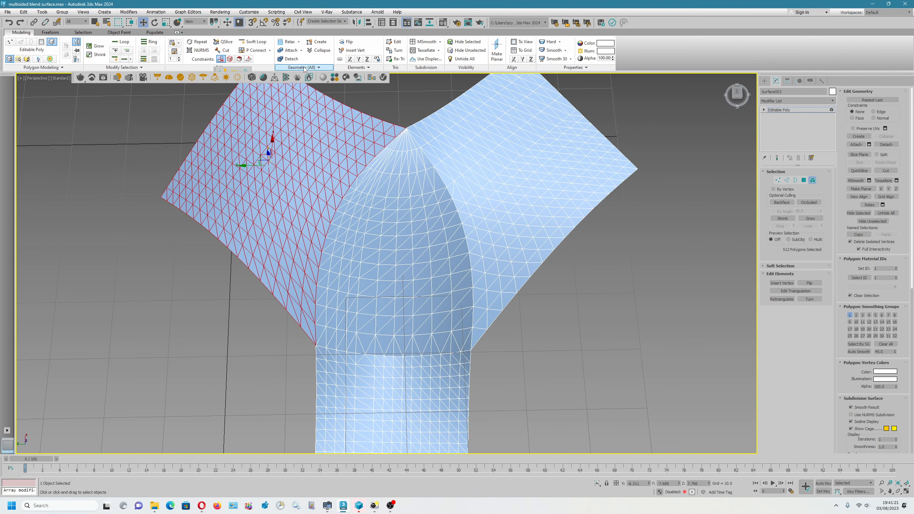
{"action": "scroll", "coordinate": [450, 163], "scroll_direction": "down", "scroll_amount": 2}
{"action": "left_click", "coordinate": [457, 170], "text": "ctrl"}
{"action": "left_click", "coordinate": [392, 218], "text": "ctrl"}
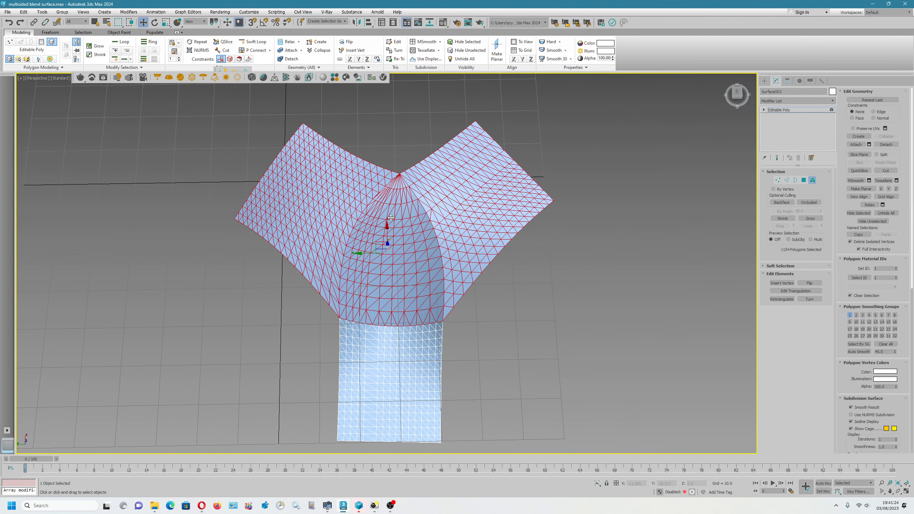
{"action": "left_click", "coordinate": [376, 353], "text": "ctrl"}
{"action": "scroll", "coordinate": [384, 268], "scroll_direction": "up", "scroll_amount": 3}
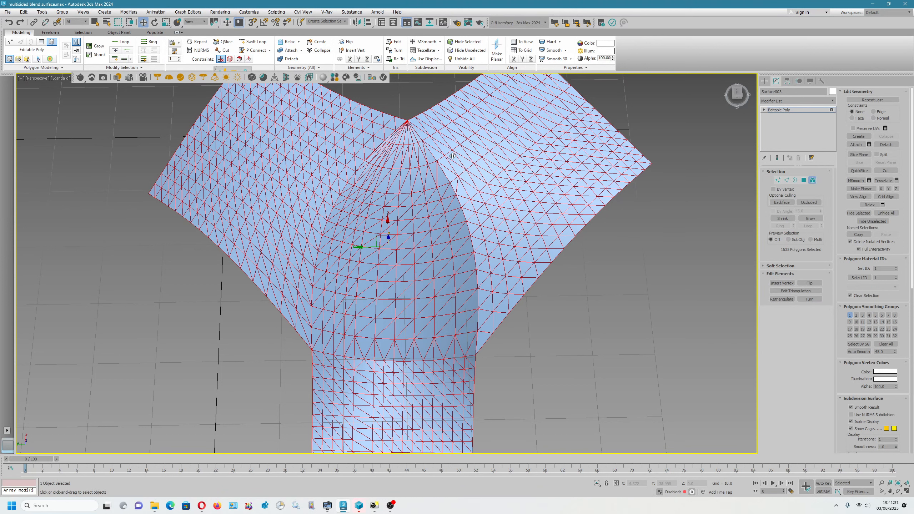
{"action": "left_click", "coordinate": [303, 69]}
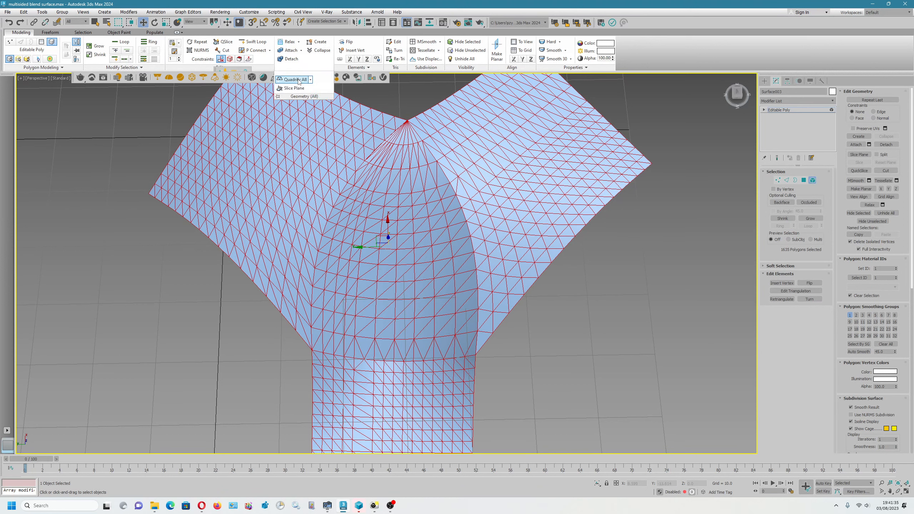
{"action": "left_click", "coordinate": [295, 80]}
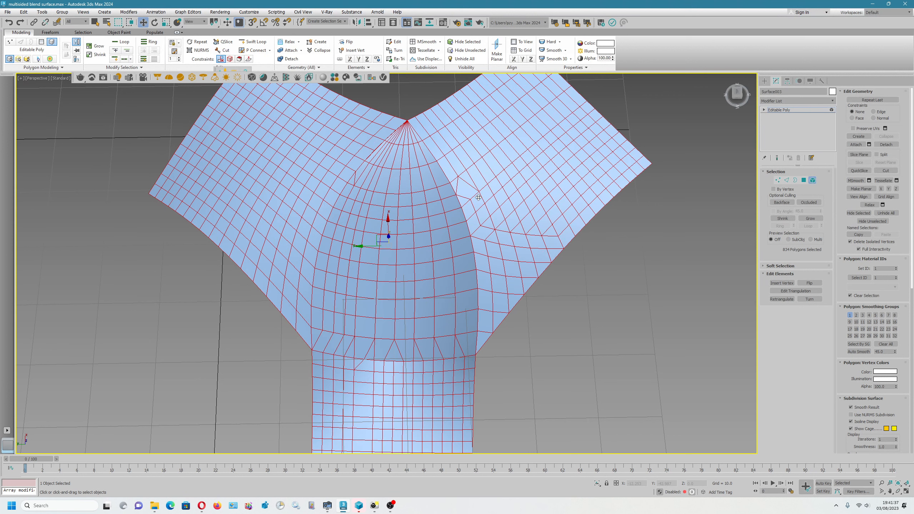
{"action": "key", "text": "ctrl+z"}
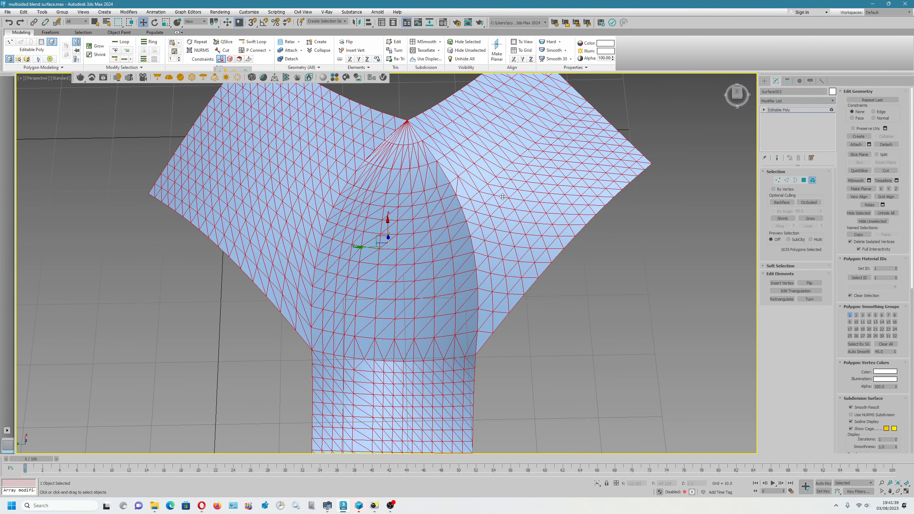
Convert only the upper-left arm's surface element from triangles to quads with Quadrify Selection
{"action": "left_click", "coordinate": [321, 169]}
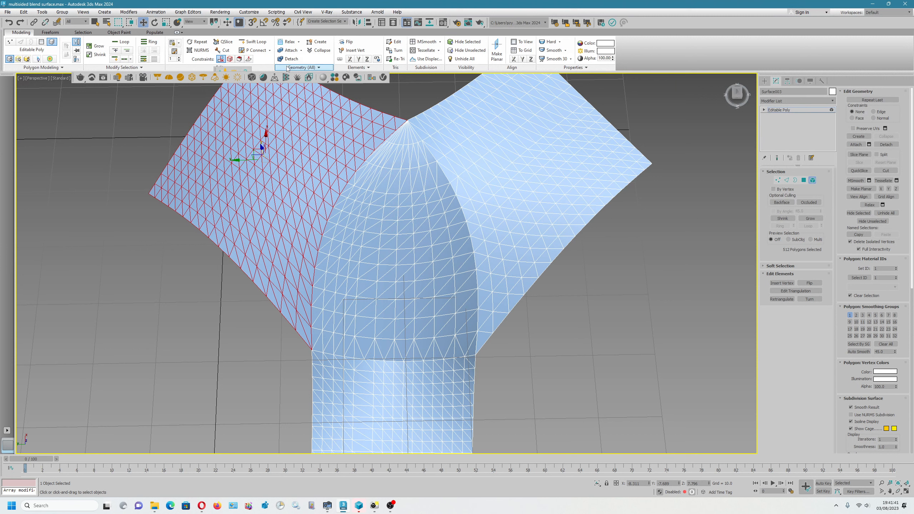
{"action": "left_click", "coordinate": [307, 68]}
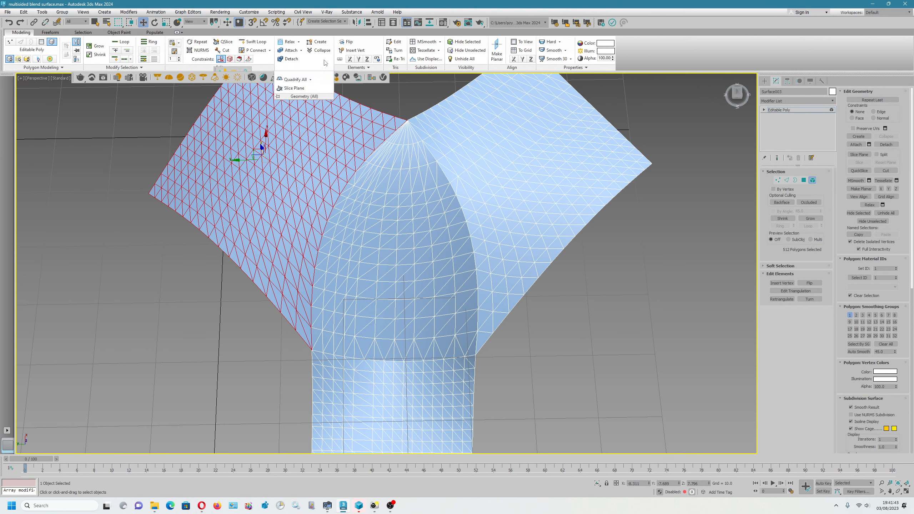
{"action": "left_click", "coordinate": [310, 79]}
{"action": "left_click", "coordinate": [312, 95]}
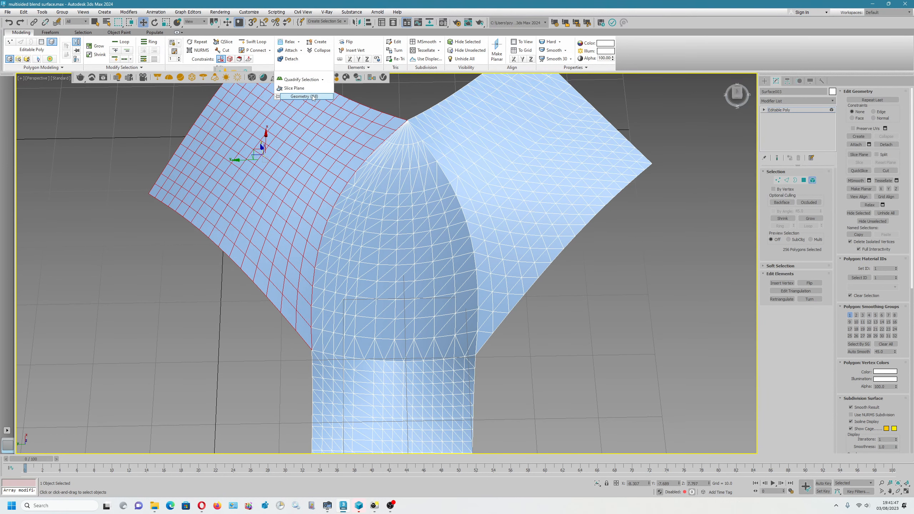
Convert the central dome element to quads with Quadrify Selection
{"action": "left_click", "coordinate": [410, 162]}
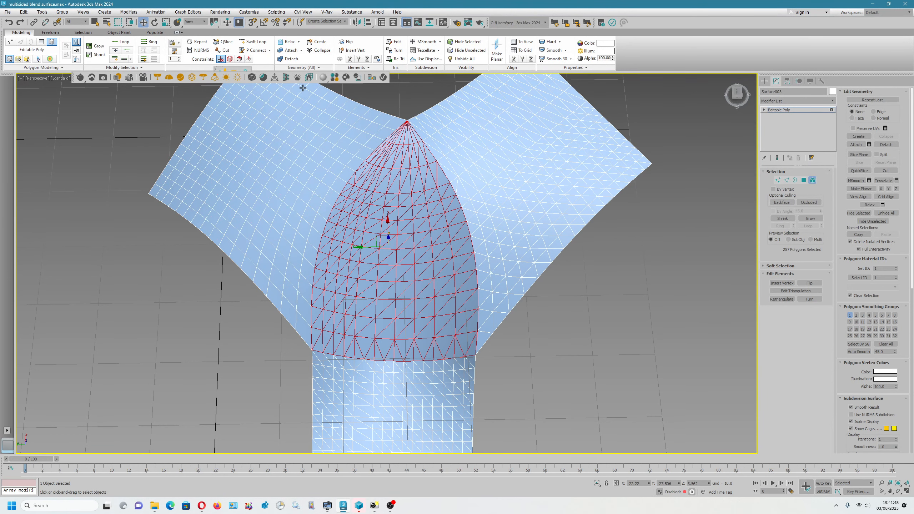
{"action": "left_click", "coordinate": [299, 42]}
{"action": "left_click", "coordinate": [309, 67]}
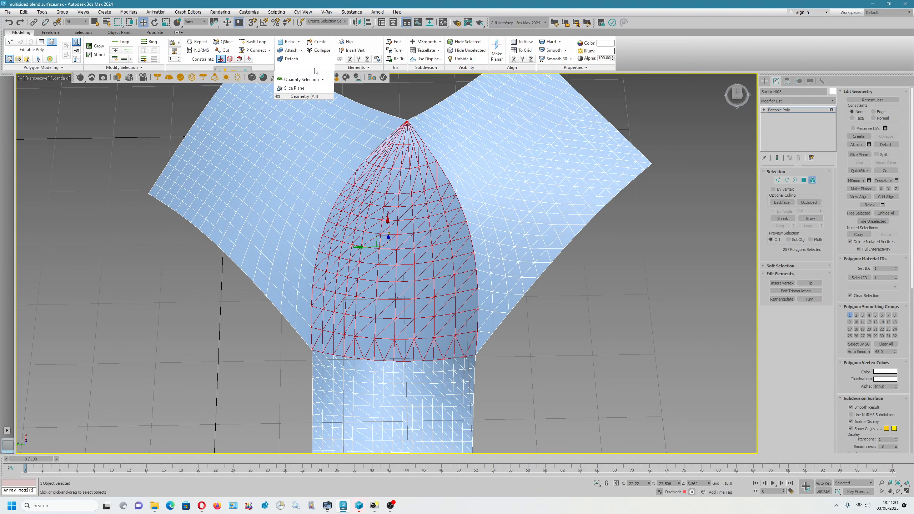
{"action": "left_click", "coordinate": [323, 80]}
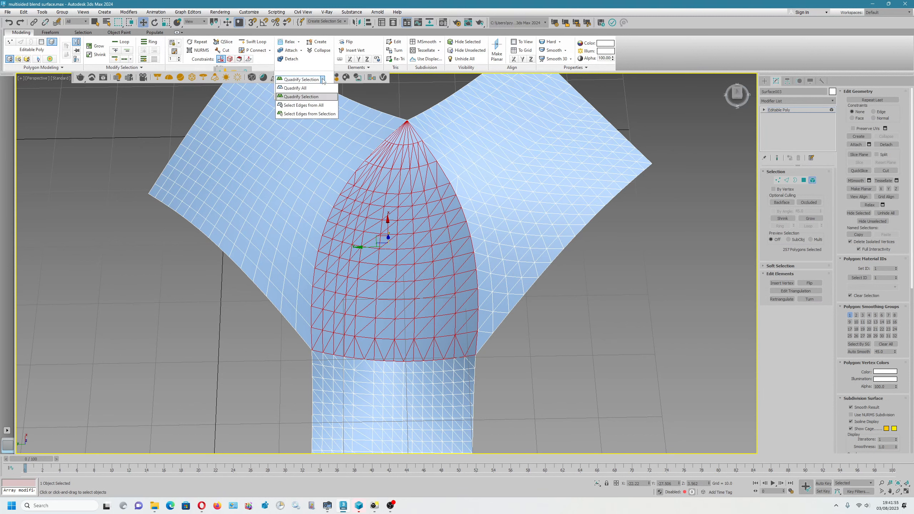
{"action": "left_click", "coordinate": [301, 96]}
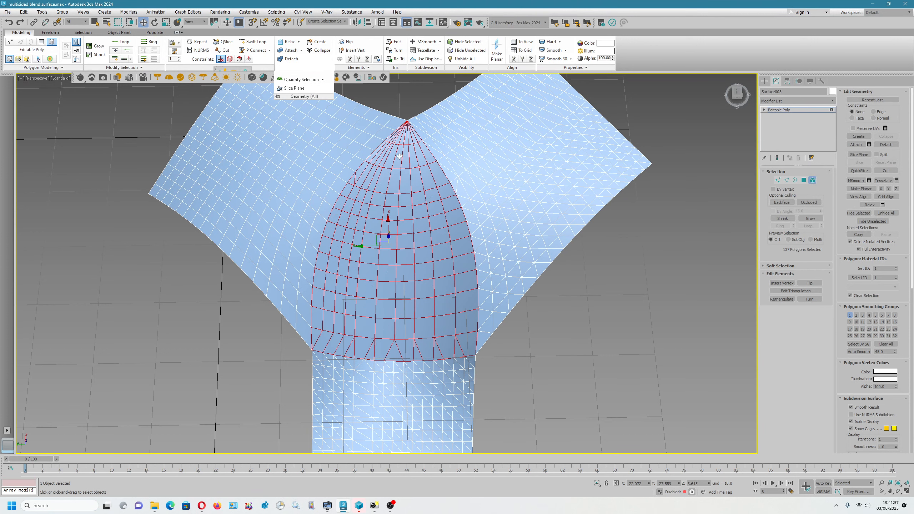
Convert the upper-right arm's surface element to quads with Quadrify Selection
{"action": "left_click", "coordinate": [476, 163]}
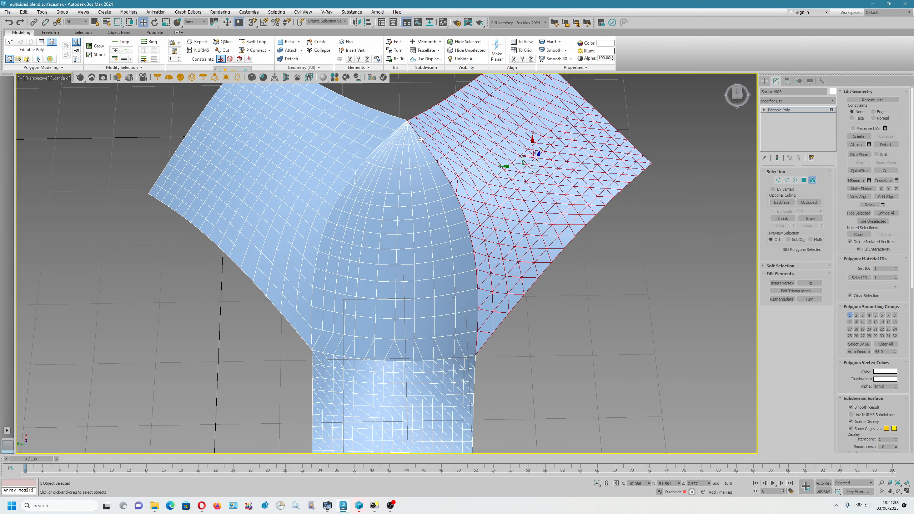
{"action": "left_click", "coordinate": [302, 68]}
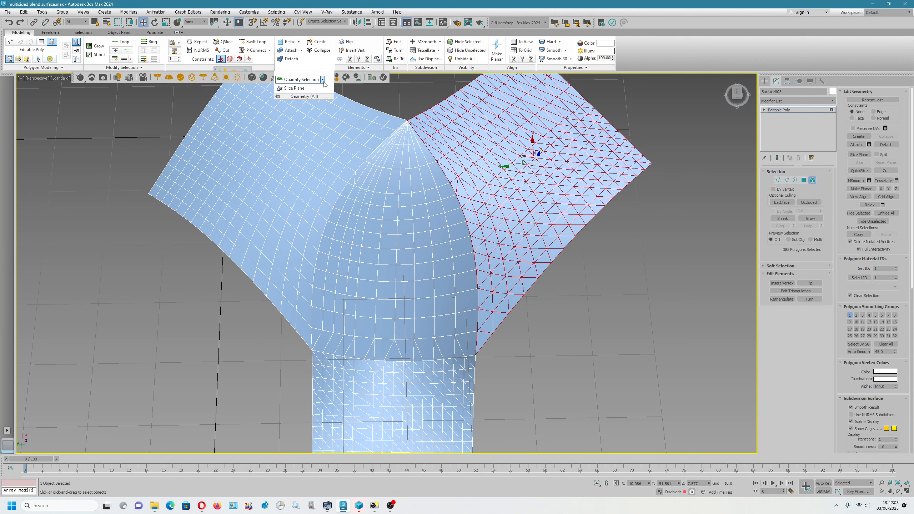
{"action": "left_click", "coordinate": [323, 80]}
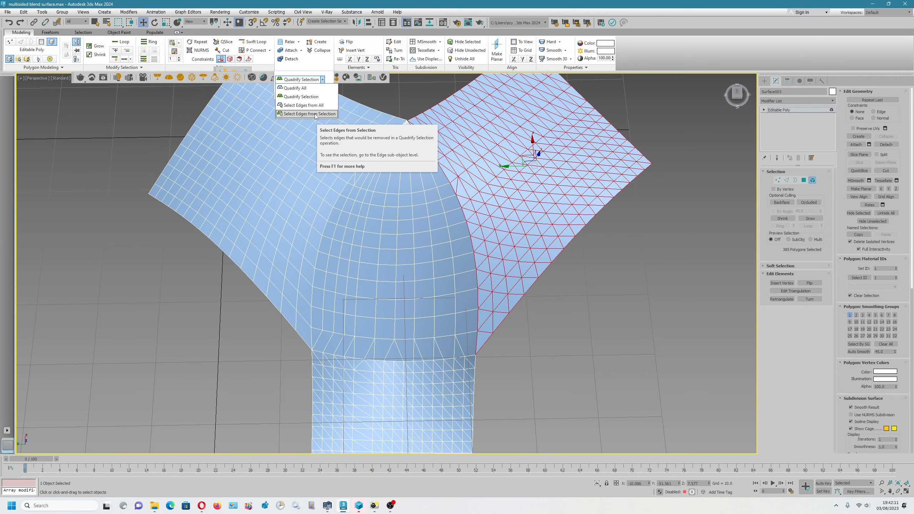
{"action": "left_click", "coordinate": [313, 97]}
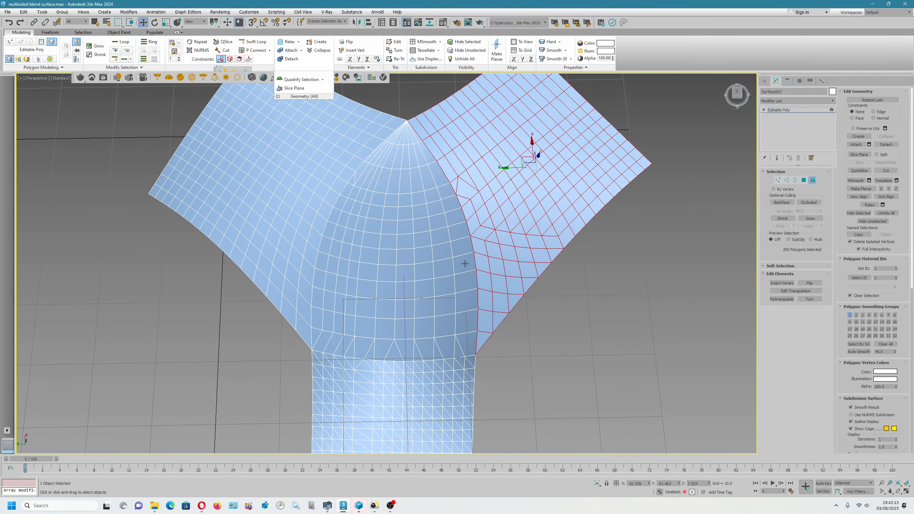
Select the lower arm's triangulated surface element and clear the floating toolbar out of the viewport
{"action": "scroll", "coordinate": [422, 284], "scroll_direction": "down", "scroll_amount": 2}
{"action": "scroll", "coordinate": [377, 322], "scroll_direction": "up", "scroll_amount": 2}
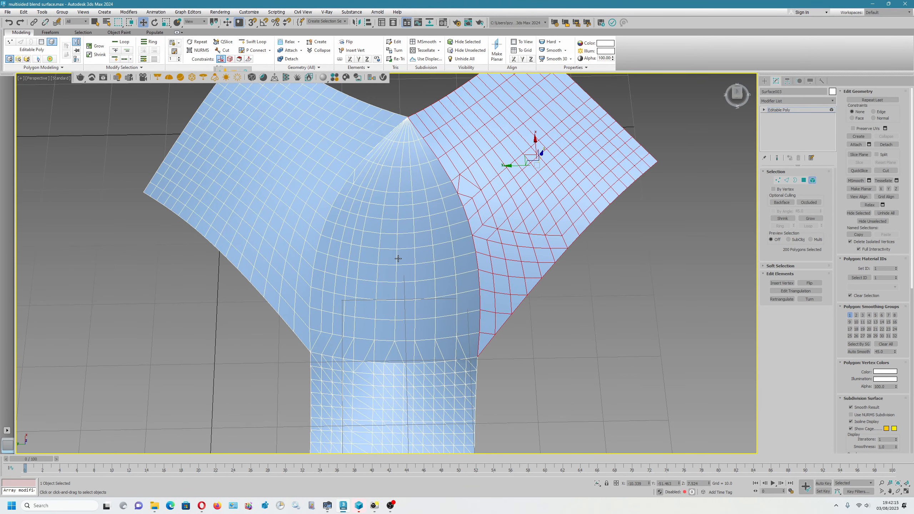
{"action": "mouse_move", "coordinate": [373, 251]}
{"action": "middle_mouse_down", "text": "alt"}
{"action": "mouse_move", "coordinate": [379, 236]}
{"action": "mouse_move", "coordinate": [404, 252]}
{"action": "middle_mouse_up", "text": "alt"}
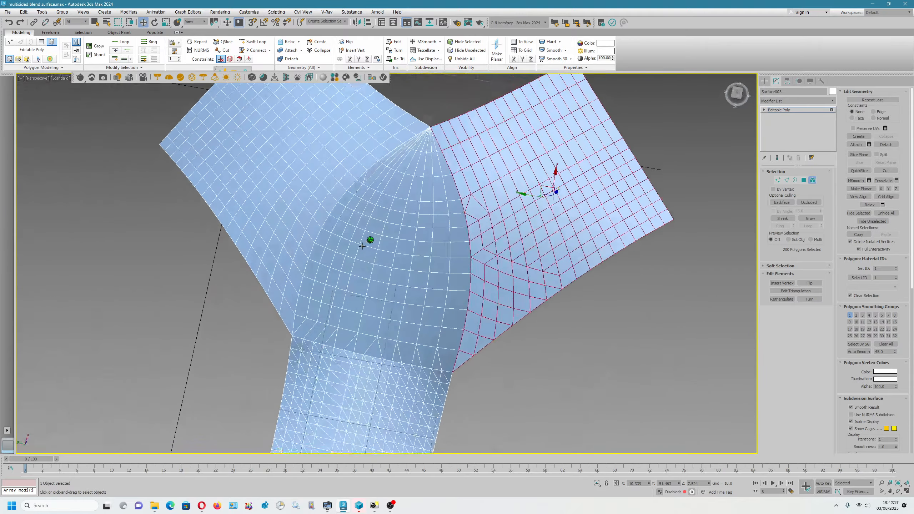
{"action": "middle_click_drag", "start_coordinate": [358, 374], "coordinate": [376, 238]}
{"action": "left_click", "coordinate": [377, 238]}
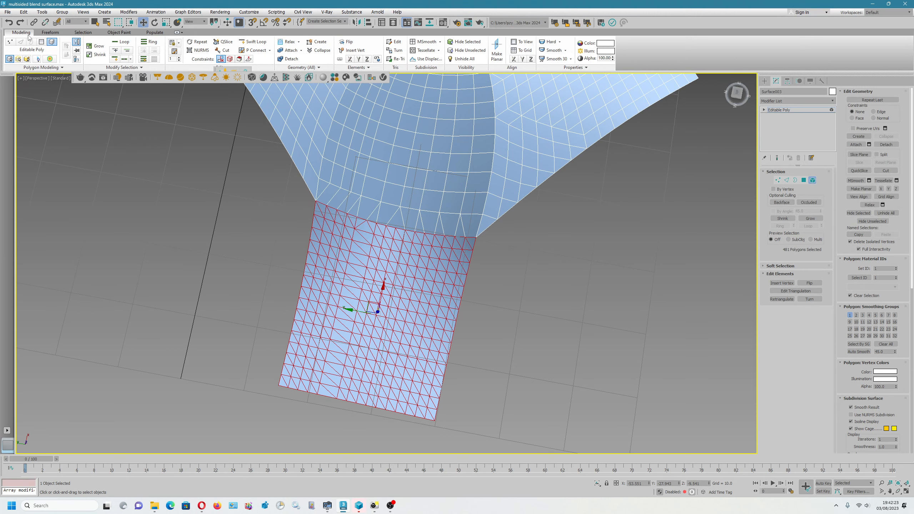
{"action": "left_click", "coordinate": [177, 33]}
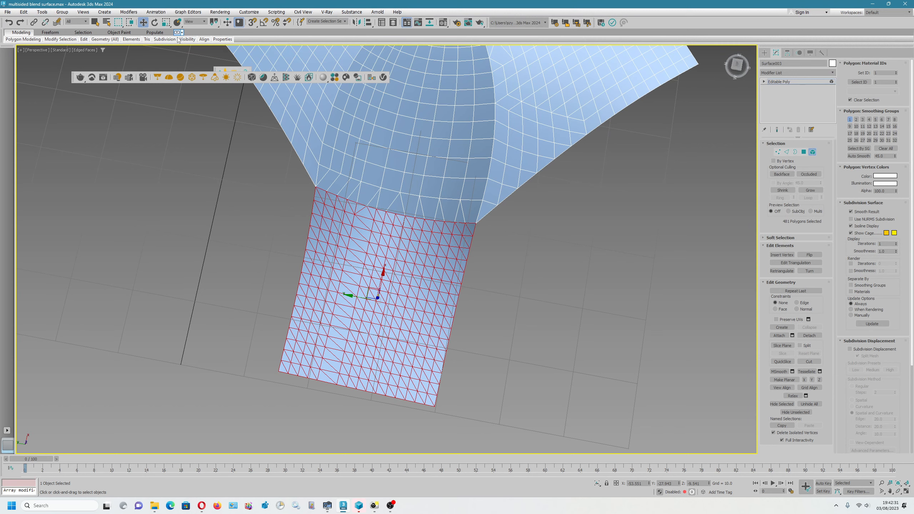
{"action": "left_click", "coordinate": [177, 32]}
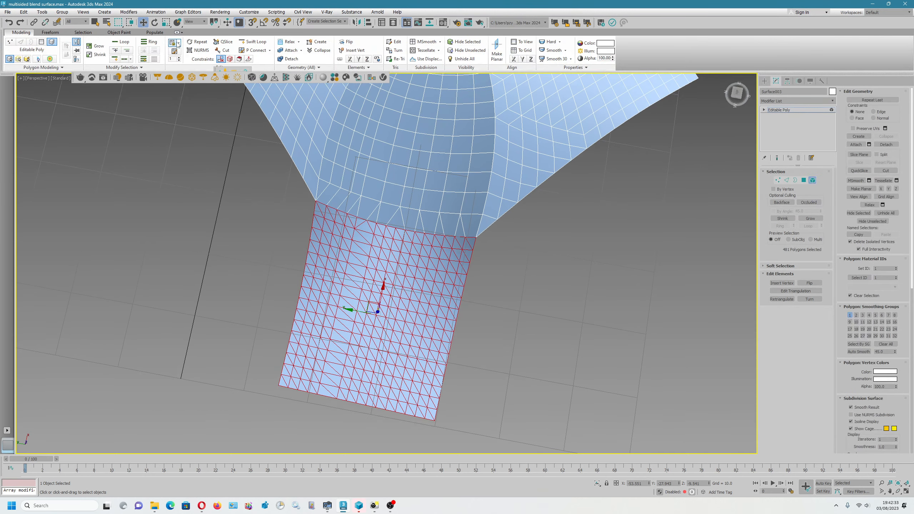
{"action": "middle_click_drag", "start_coordinate": [390, 207], "coordinate": [342, 229], "text": "alt"}
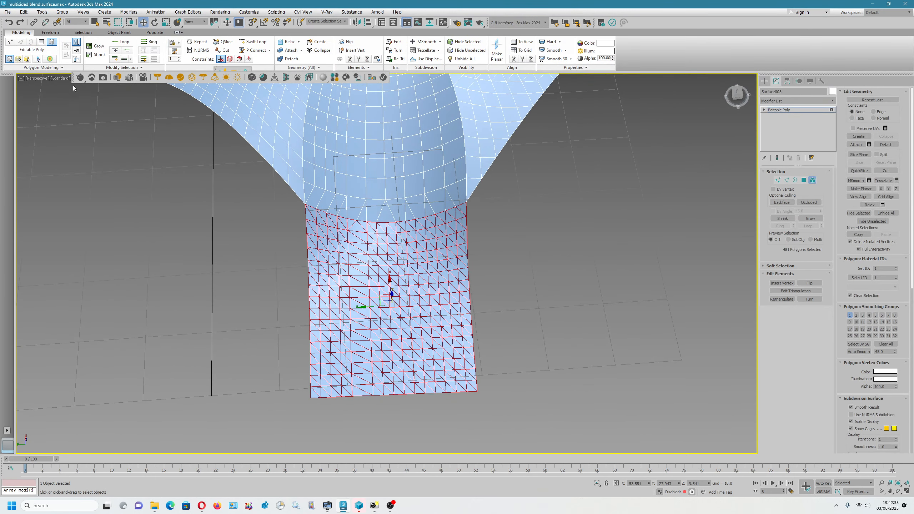
{"action": "left_click_drag", "start_coordinate": [74, 78], "coordinate": [73, 138]}
Try raising the upper-right arm's surface element along the Z axis, and undo the move
{"action": "left_click", "coordinate": [386, 128]}
{"action": "scroll", "coordinate": [374, 216], "scroll_direction": "down", "scroll_amount": 4}
{"action": "middle_click_drag", "start_coordinate": [381, 231], "coordinate": [413, 137], "text": "alt"}
{"action": "scroll", "coordinate": [416, 209], "scroll_direction": "up", "scroll_amount": 3}
{"action": "left_click", "coordinate": [479, 133]}
{"action": "middle_click_drag", "start_coordinate": [413, 136], "coordinate": [395, 238]}
{"action": "left_click_drag", "start_coordinate": [435, 174], "coordinate": [435, 121]}
{"action": "key", "text": "ctrl+z"}
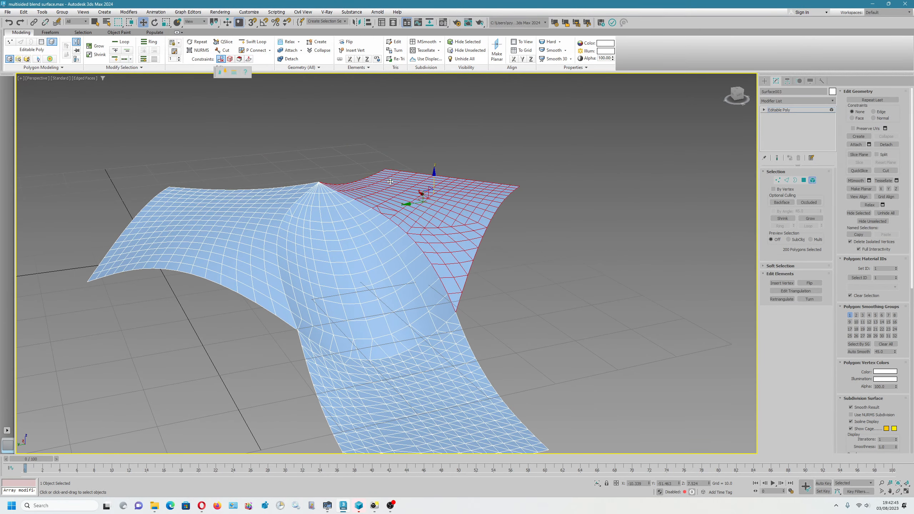
Convert the lower arm's triangulated surface element to quads with Quadrify Selection
{"action": "middle_click_drag", "start_coordinate": [391, 182], "coordinate": [385, 266], "text": "alt"}
{"action": "scroll", "coordinate": [448, 191], "scroll_direction": "up", "scroll_amount": 5}
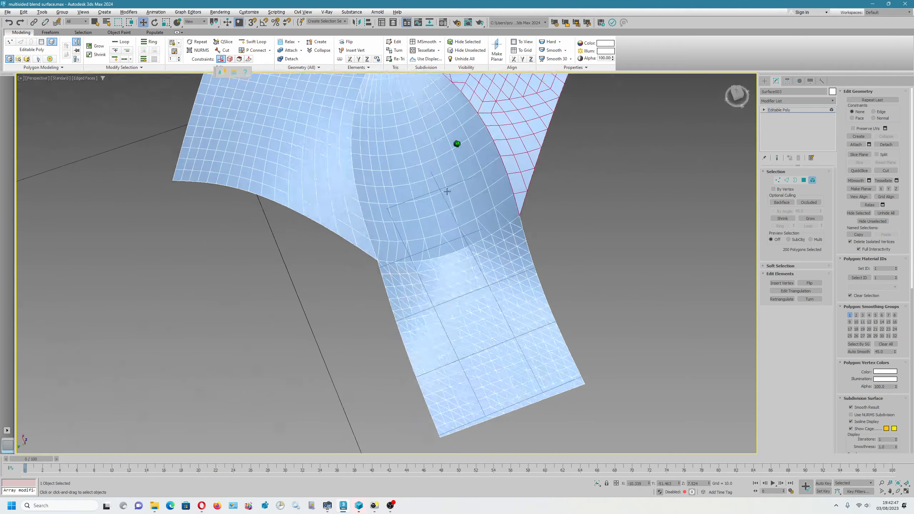
{"action": "middle_click_drag", "start_coordinate": [429, 169], "coordinate": [353, 287]}
{"action": "mouse_move", "coordinate": [416, 270]}
{"action": "middle_mouse_down", "text": "alt"}
{"action": "mouse_move", "coordinate": [416, 280]}
{"action": "mouse_move", "coordinate": [405, 277]}
{"action": "middle_mouse_up", "text": "alt"}
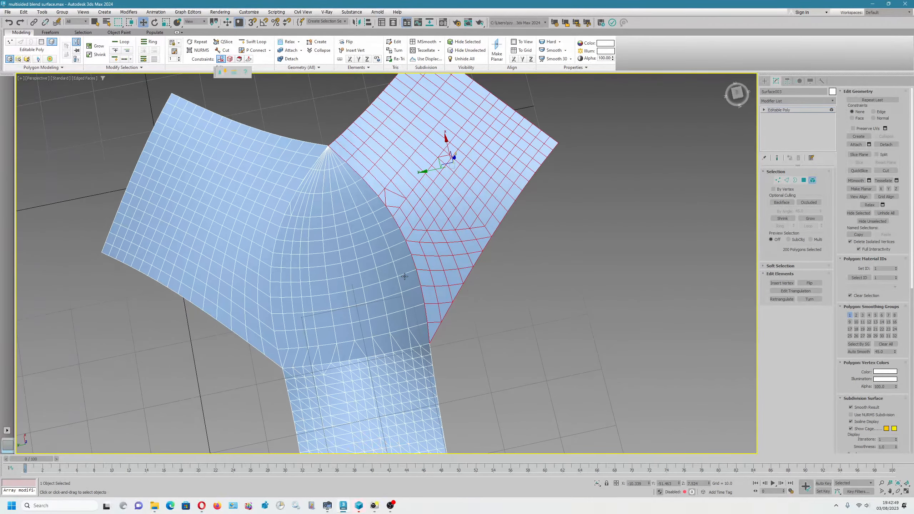
{"action": "scroll", "coordinate": [405, 277], "scroll_direction": "up", "scroll_amount": 3}
{"action": "scroll", "coordinate": [327, 220], "scroll_direction": "down", "scroll_amount": 5}
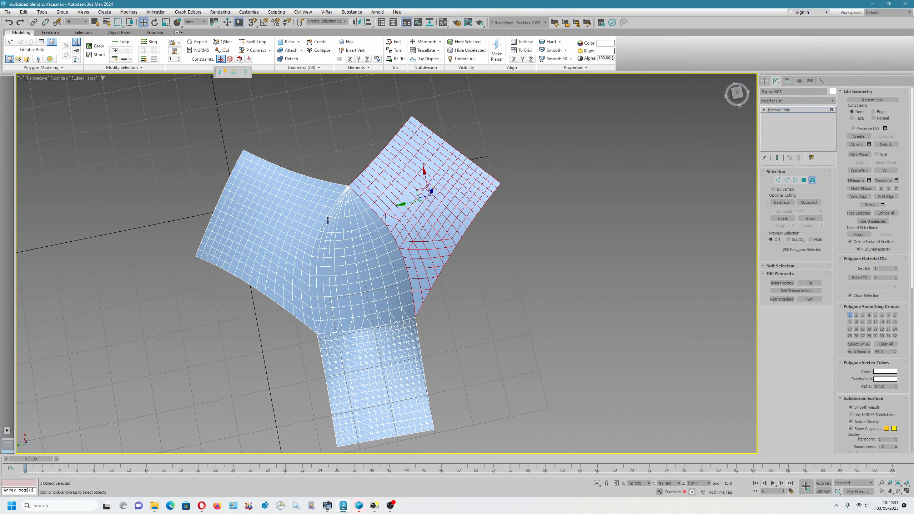
{"action": "scroll", "coordinate": [331, 228], "scroll_direction": "up", "scroll_amount": 3}
{"action": "middle_click_drag", "start_coordinate": [364, 317], "coordinate": [329, 232]}
{"action": "left_click", "coordinate": [354, 339]}
{"action": "left_click", "coordinate": [317, 68]}
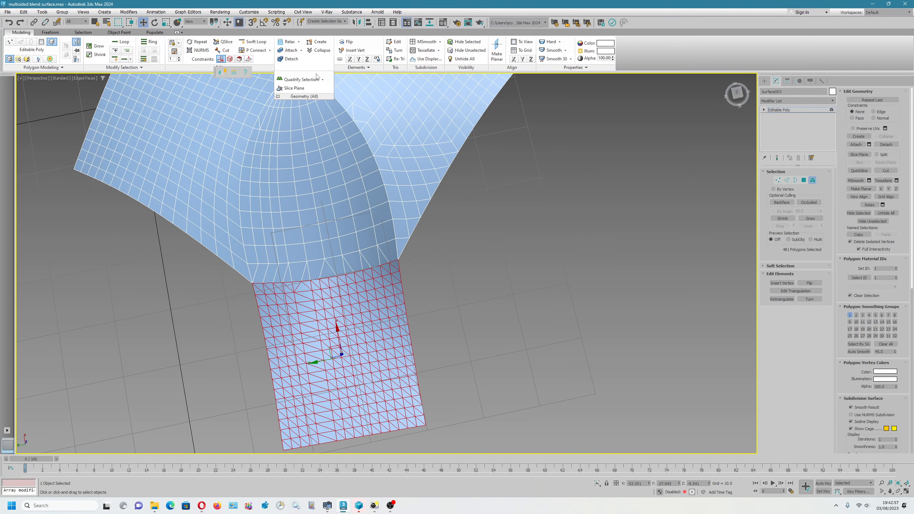
{"action": "left_click", "coordinate": [301, 79]}
Cut new edges between vertices in the irregular part of the upper-right arm, beside the seam with the dome
{"action": "middle_click_drag", "start_coordinate": [400, 120], "coordinate": [415, 292]}
{"action": "scroll", "coordinate": [380, 153], "scroll_direction": "up", "scroll_amount": 4}
{"action": "left_click", "coordinate": [778, 180]}
{"action": "right_click", "coordinate": [393, 170]}
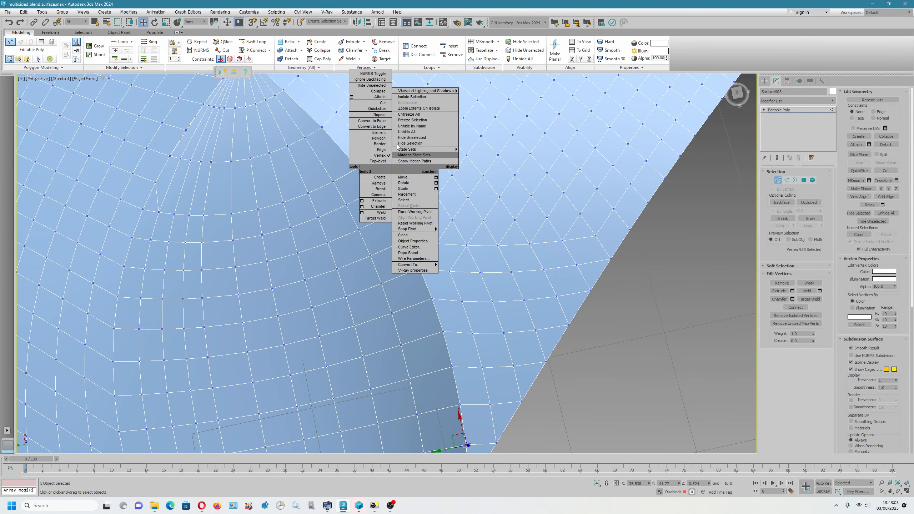
{"action": "left_click", "coordinate": [387, 104]}
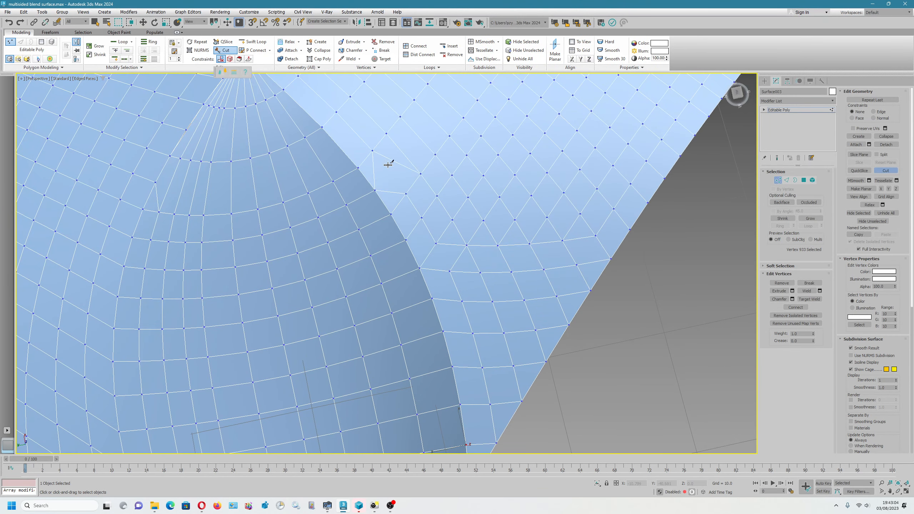
{"action": "left_click", "coordinate": [373, 151]}
{"action": "middle_click_drag", "start_coordinate": [428, 210], "coordinate": [333, 292], "text": "alt"}
{"action": "left_click", "coordinate": [291, 269]}
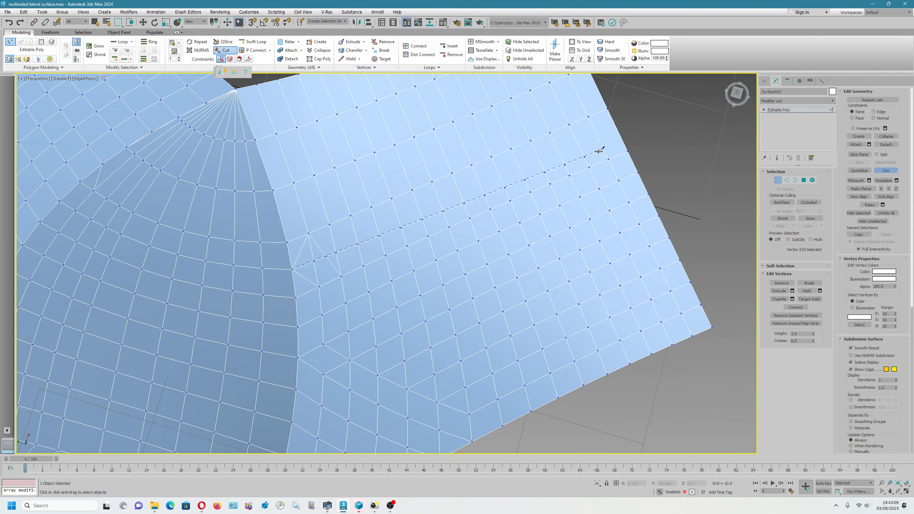
{"action": "key", "text": "w"}
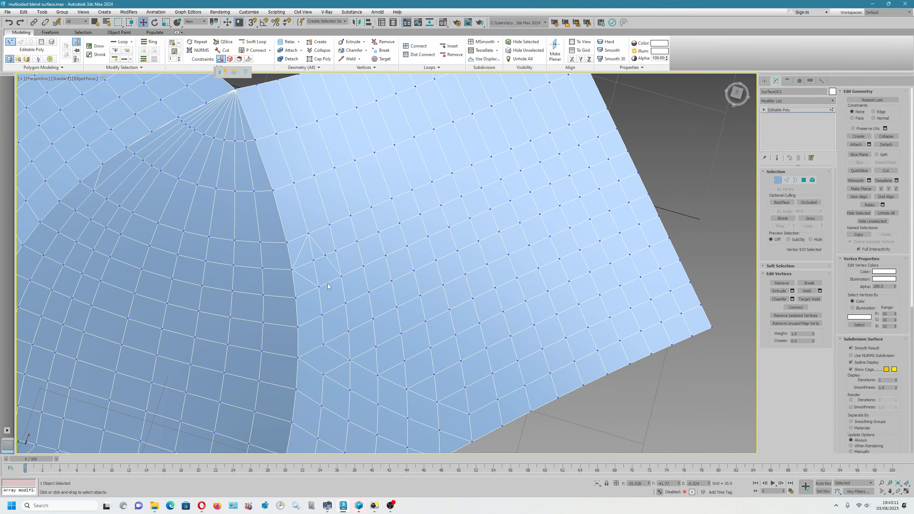
Remove the two slanted edges beside the new cuts, right at the dome seam of the upper-right arm
{"action": "left_click", "coordinate": [787, 180]}
{"action": "left_click", "coordinate": [300, 252]}
{"action": "left_click", "coordinate": [306, 278], "text": "ctrl"}
{"action": "key", "text": "BackSpace"}
Check the small irregular polygons near the seam on the upper-right arm and remove the two diagonal edges bounding them
{"action": "left_click", "coordinate": [804, 180]}
{"action": "left_click", "coordinate": [326, 267]}
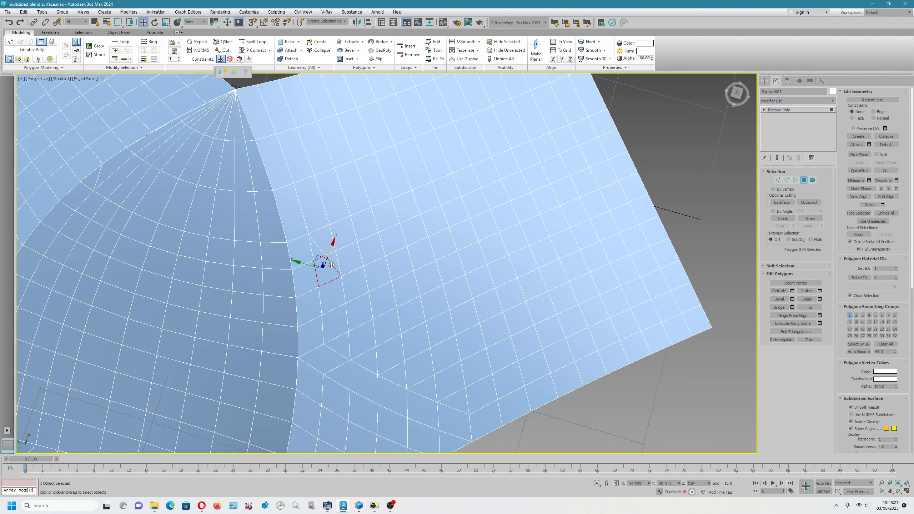
{"action": "left_click", "coordinate": [333, 264], "text": "ctrl"}
{"action": "left_click", "coordinate": [787, 180]}
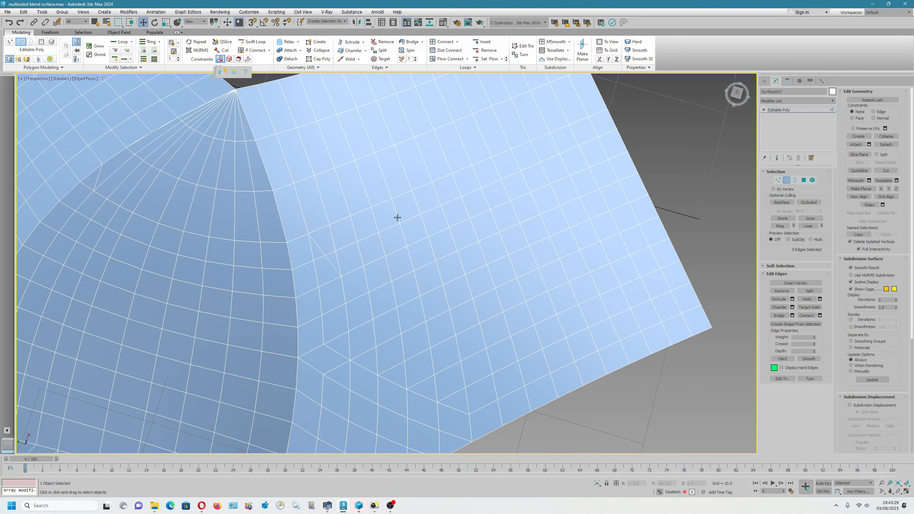
{"action": "left_click", "coordinate": [315, 242]}
{"action": "left_click", "coordinate": [332, 262], "text": "ctrl"}
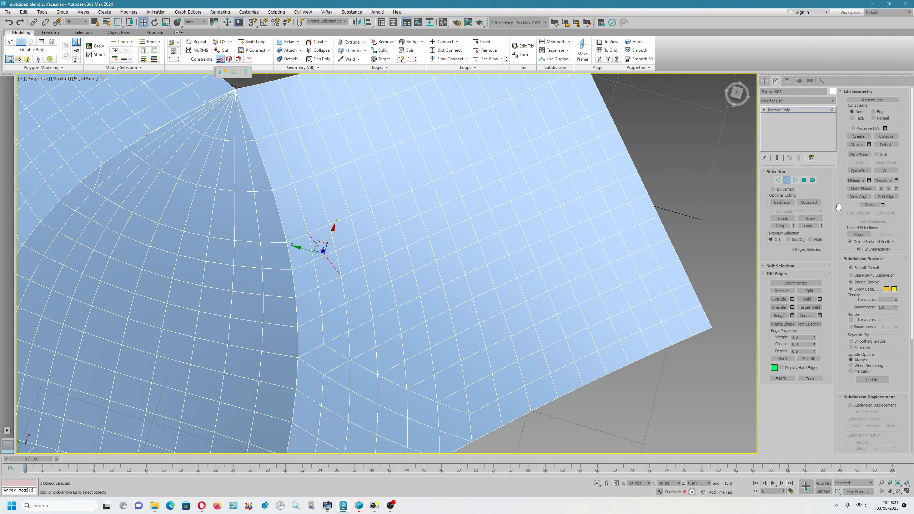
{"action": "key", "text": "ctrl+BackSpace"}
{"action": "left_click", "coordinate": [328, 254]}
Cut straight vertex-to-vertex edges across the slanted polygons at the left end of the dome's bottom row
{"action": "scroll", "coordinate": [386, 252], "scroll_direction": "down", "scroll_amount": 3}
{"action": "middle_click_drag", "start_coordinate": [410, 252], "coordinate": [431, 241], "text": "alt"}
{"action": "scroll", "coordinate": [420, 239], "scroll_direction": "down", "scroll_amount": 3}
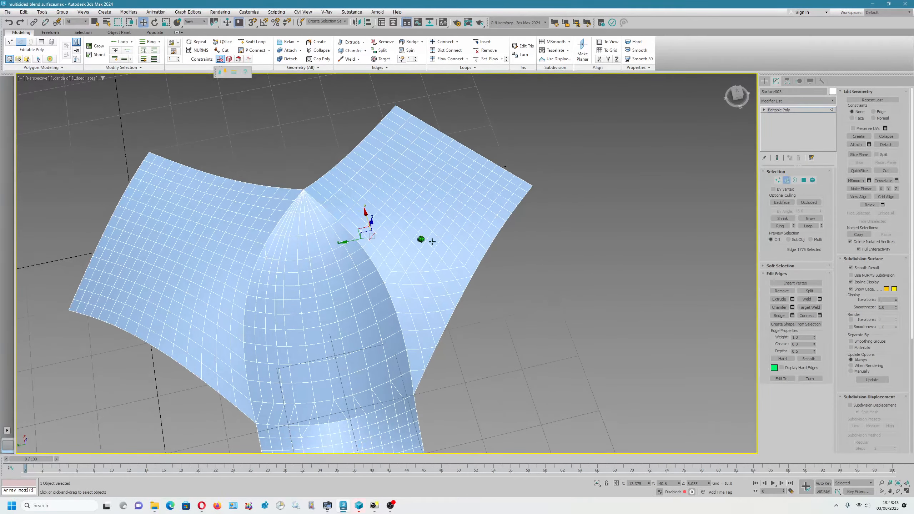
{"action": "middle_click_drag", "start_coordinate": [279, 339], "coordinate": [541, 268]}
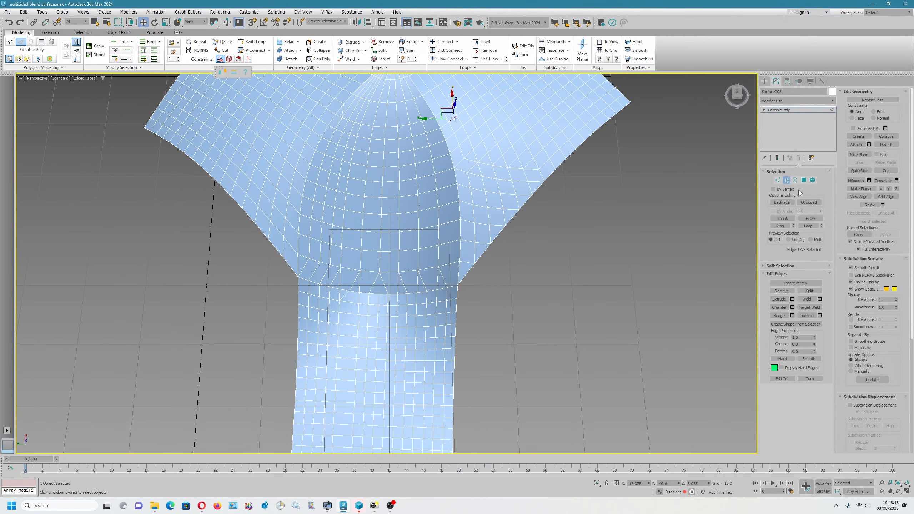
{"action": "key", "text": "4"}
{"action": "left_click", "coordinate": [300, 261]}
{"action": "scroll", "coordinate": [307, 287], "scroll_direction": "up", "scroll_amount": 3}
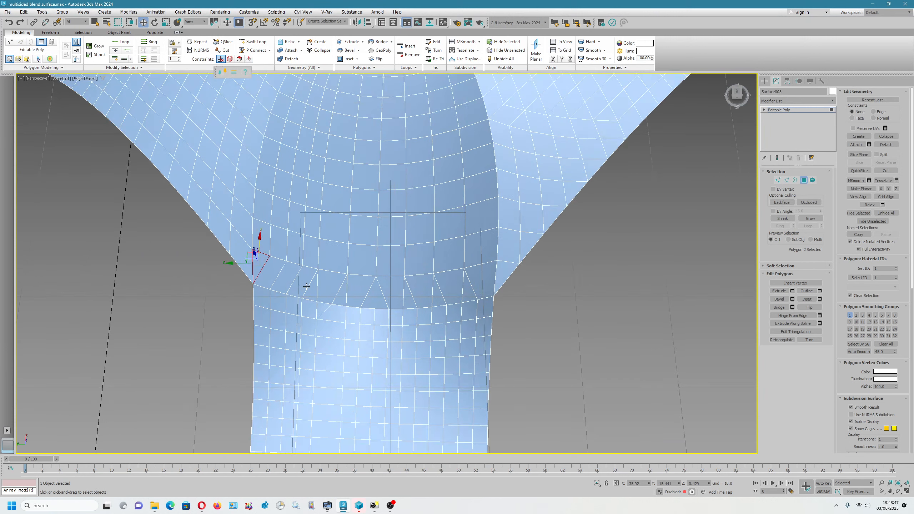
{"action": "left_click", "coordinate": [778, 180]}
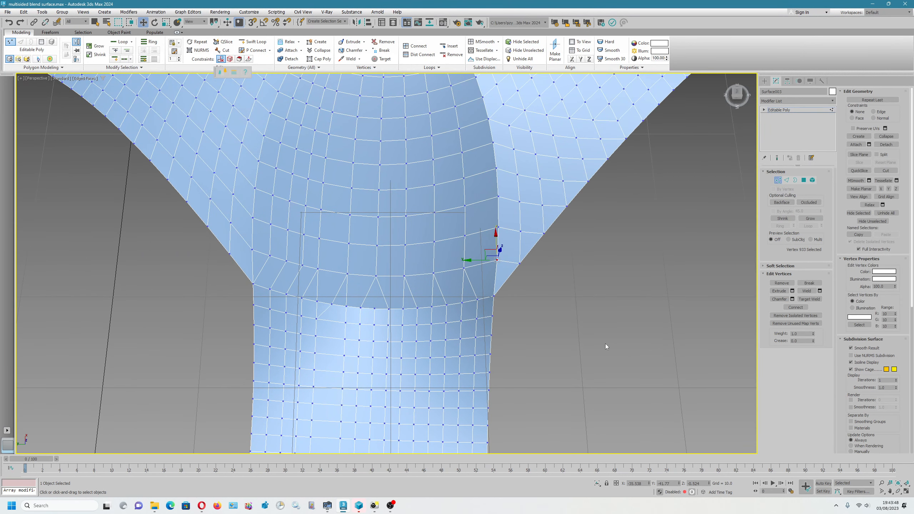
{"action": "right_click", "coordinate": [279, 266]}
{"action": "left_click", "coordinate": [259, 198]}
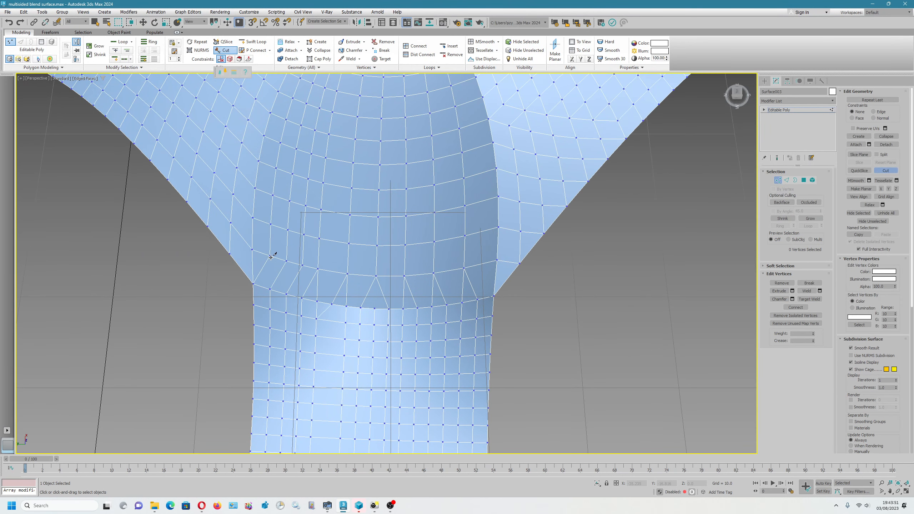
{"action": "left_click", "coordinate": [271, 290]}
{"action": "left_click", "coordinate": [287, 262]}
{"action": "left_click", "coordinate": [285, 293]}
{"action": "right_click", "coordinate": [300, 292]}
{"action": "right_click", "coordinate": [333, 313]}
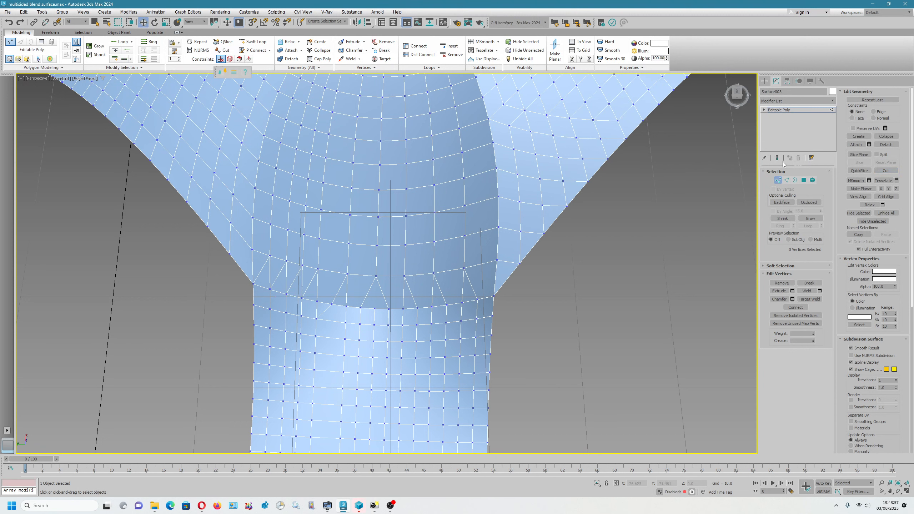
Cut the remaining straight edges across the dome's bottom row, up to its middle, and finish cutting
{"action": "key", "text": "alt+c"}
{"action": "scroll", "coordinate": [414, 305], "scroll_direction": "down", "scroll_amount": 5}
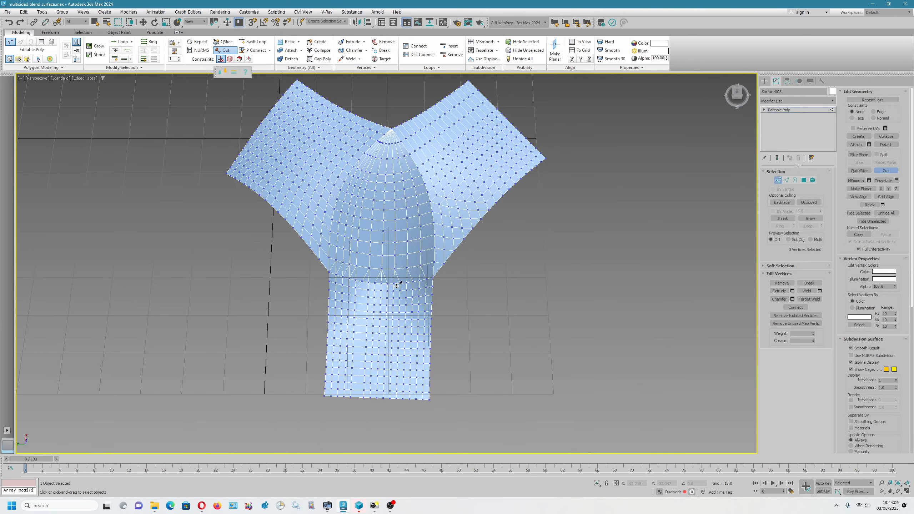
{"action": "scroll", "coordinate": [396, 287], "scroll_direction": "up", "scroll_amount": 3}
{"action": "scroll", "coordinate": [370, 298], "scroll_direction": "up", "scroll_amount": 5}
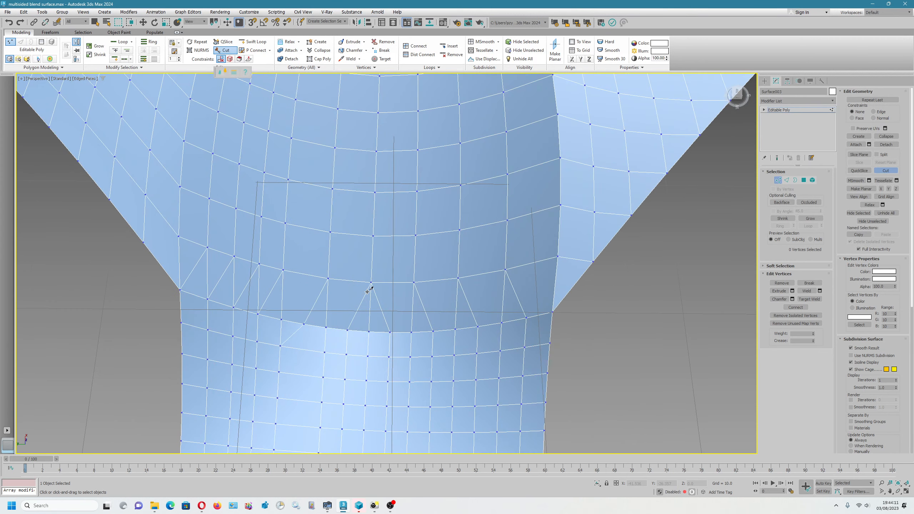
{"action": "key", "text": "w"}
Select the eleven slanted edges along the seam between the dome and the lower arm and remove them
{"action": "left_click", "coordinate": [786, 180]}
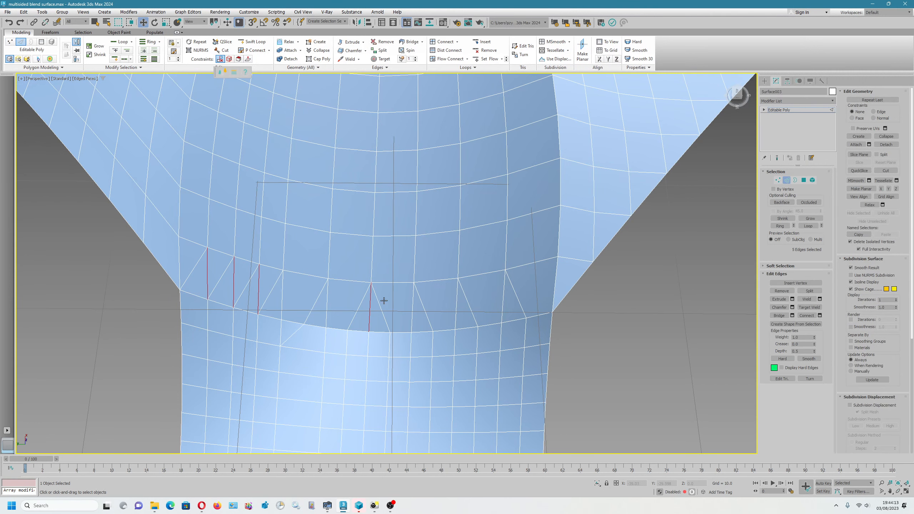
{"action": "left_click", "coordinate": [429, 307]}
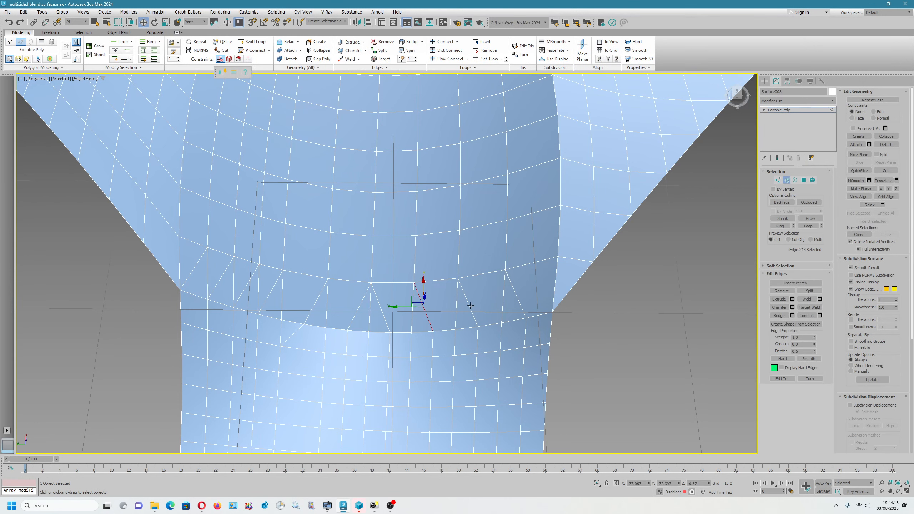
{"action": "left_click", "coordinate": [470, 306], "text": "ctrl"}
{"action": "left_click", "coordinate": [518, 293], "text": "ctrl"}
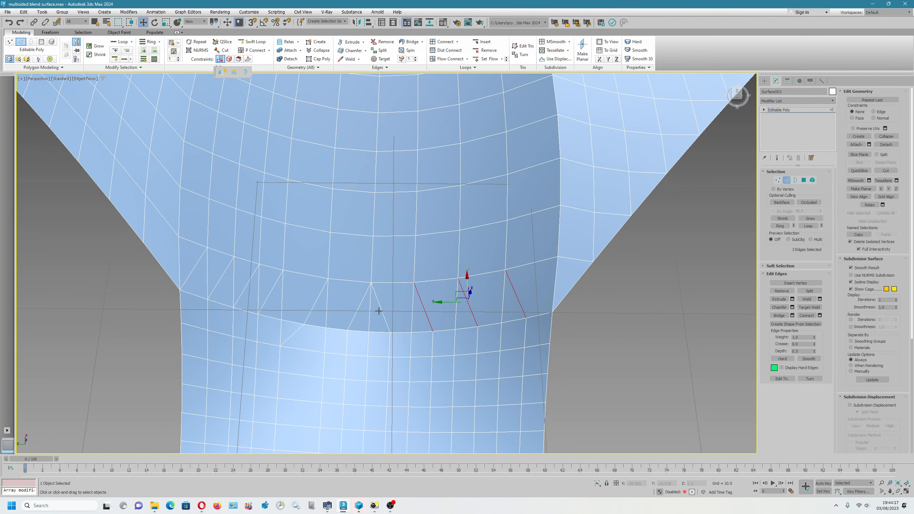
{"action": "left_click", "coordinate": [378, 311], "text": "ctrl"}
{"action": "left_click", "coordinate": [361, 303], "text": "ctrl"}
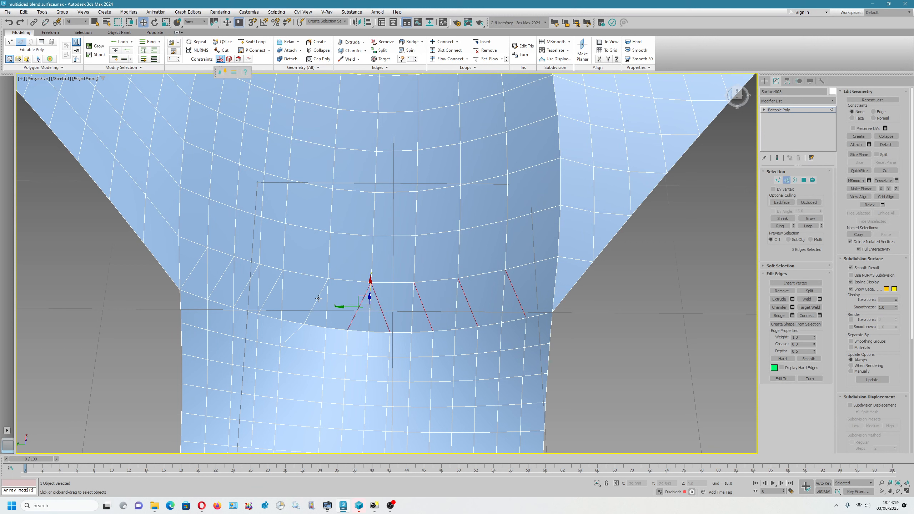
{"action": "left_click", "coordinate": [316, 300], "text": "ctrl"}
{"action": "left_click", "coordinate": [291, 338], "text": "ctrl"}
{"action": "left_click", "coordinate": [273, 288], "text": "ctrl"}
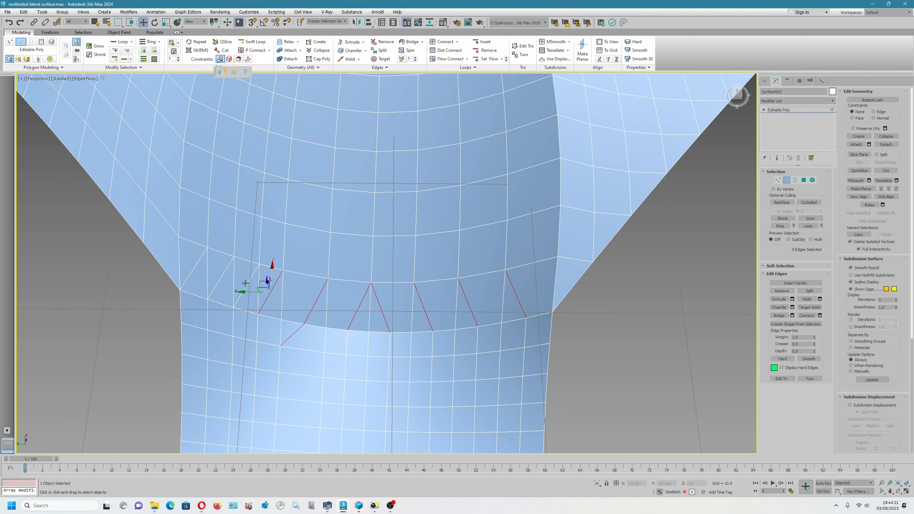
{"action": "left_click", "coordinate": [248, 282], "text": "ctrl"}
{"action": "left_click", "coordinate": [224, 270], "text": "ctrl"}
{"action": "left_click", "coordinate": [198, 263], "text": "ctrl"}
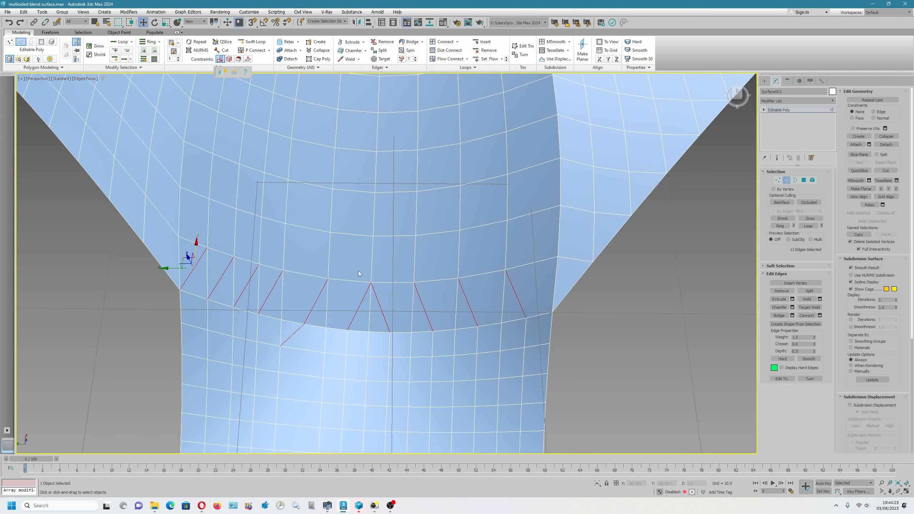
{"action": "left_click", "coordinate": [781, 291]}
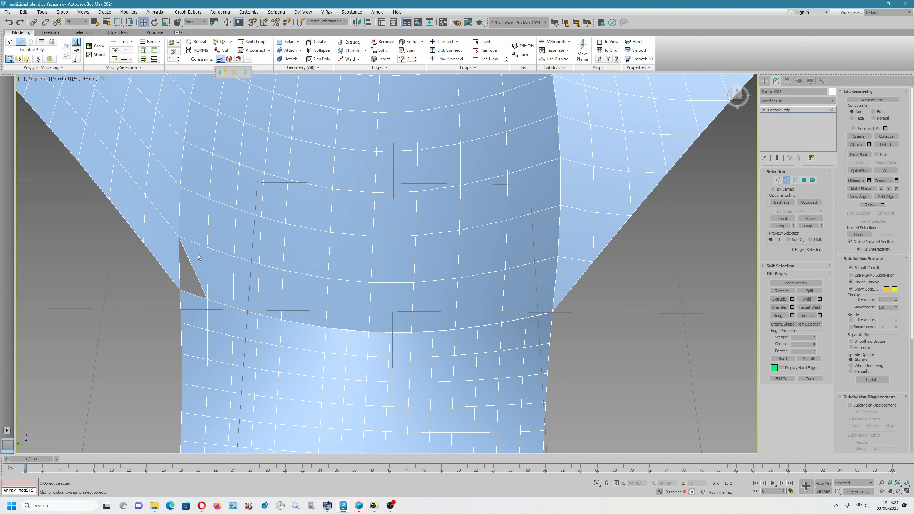
Delete the leftover triangular polygon at the left corner of the dome's bottom row
{"action": "left_click", "coordinate": [804, 180]}
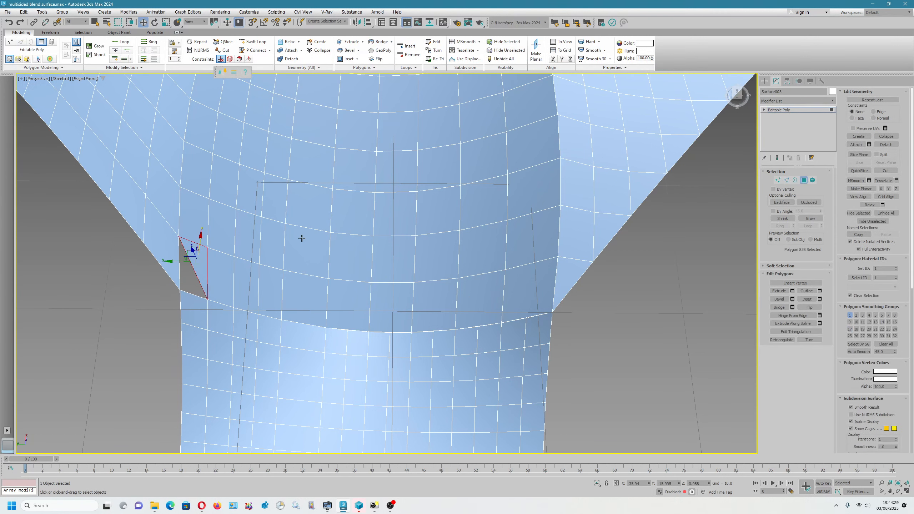
{"action": "key", "text": "Delete"}
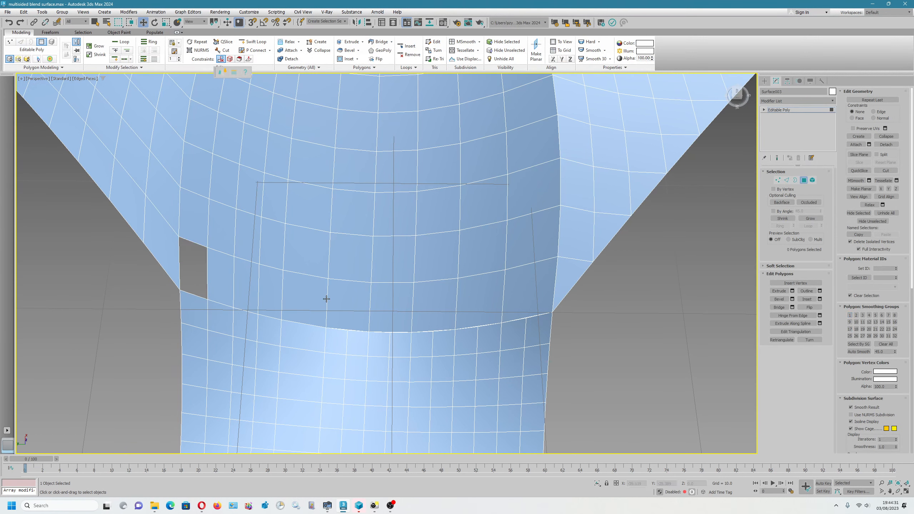
{"action": "left_click", "coordinate": [796, 181]}
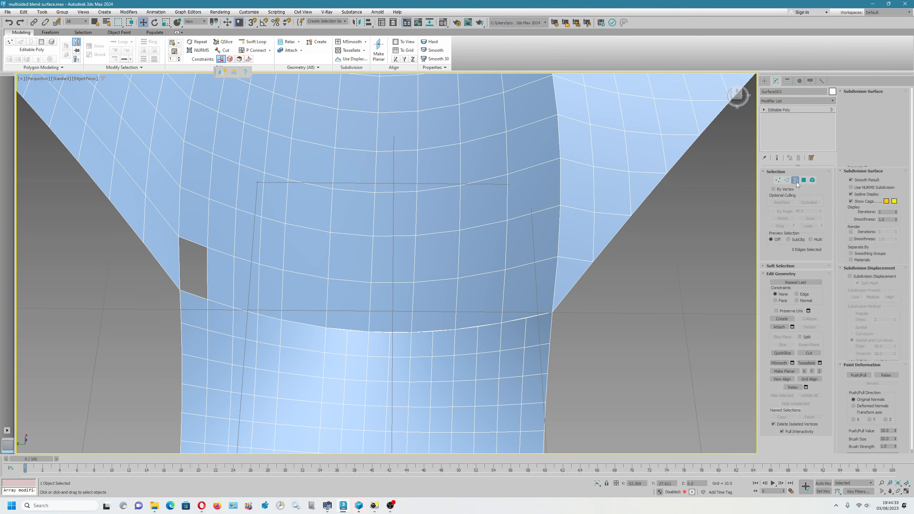
{"action": "left_click", "coordinate": [202, 242]}
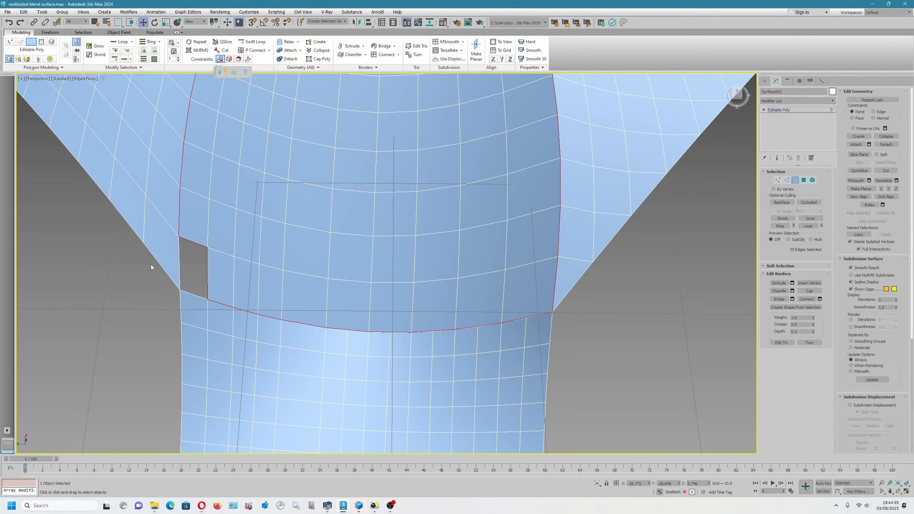
{"action": "left_click", "coordinate": [184, 268]}
{"action": "scroll", "coordinate": [206, 266], "scroll_direction": "down", "scroll_amount": 5}
{"action": "scroll", "coordinate": [239, 270], "scroll_direction": "up", "scroll_amount": 3}
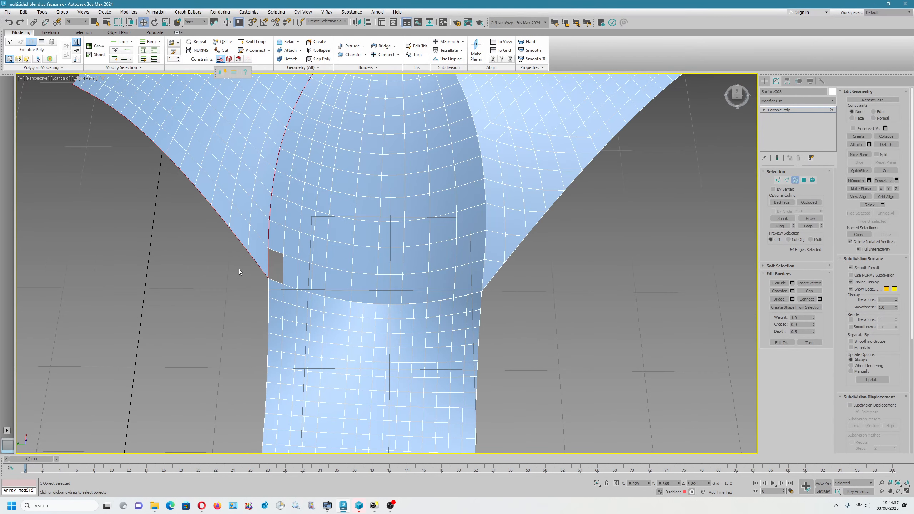
Bridge the opposite open edges of the gap at the left corner of the dome's bottom row
{"action": "left_click", "coordinate": [787, 180]}
{"action": "left_click", "coordinate": [779, 316]}
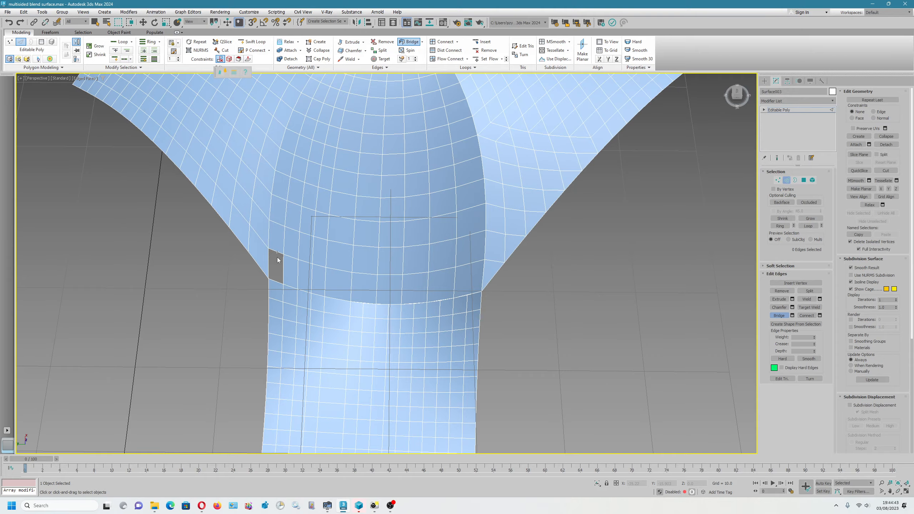
{"action": "left_click", "coordinate": [275, 280]}
{"action": "right_click", "coordinate": [317, 272]}
Select the right arm as an element and raise it slightly along Z to open a narrow gap beside the dome
{"action": "middle_click_drag", "start_coordinate": [351, 233], "coordinate": [356, 318]}
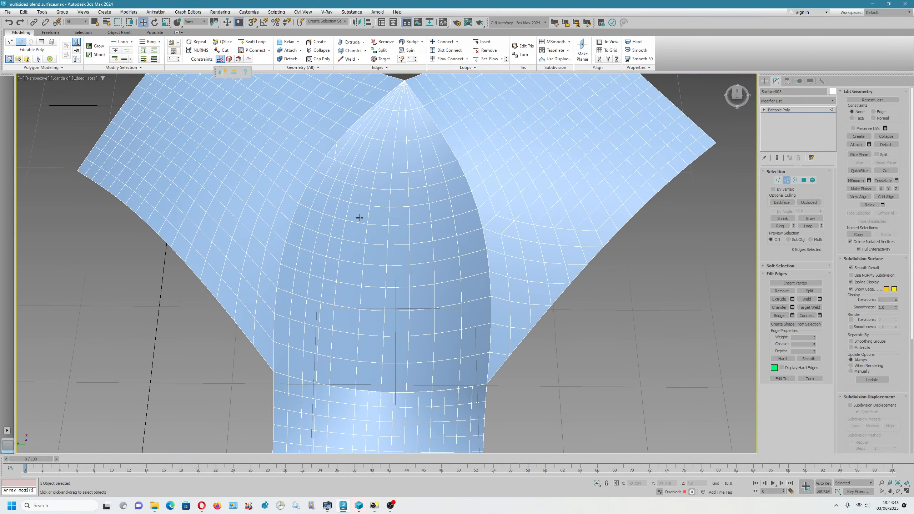
{"action": "middle_click_drag", "start_coordinate": [360, 209], "coordinate": [400, 216], "text": "alt"}
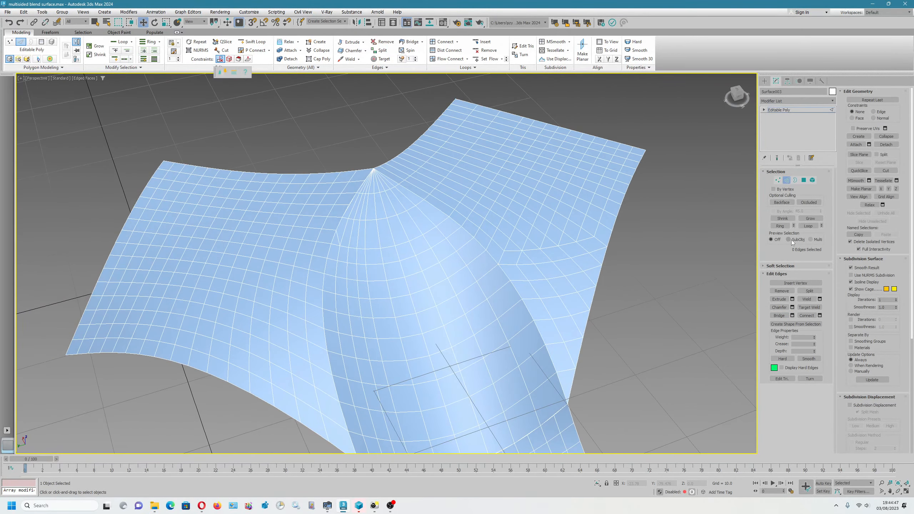
{"action": "left_click", "coordinate": [813, 180]}
{"action": "left_click", "coordinate": [528, 180]}
{"action": "middle_click_drag", "start_coordinate": [550, 267], "coordinate": [547, 275], "text": "alt"}
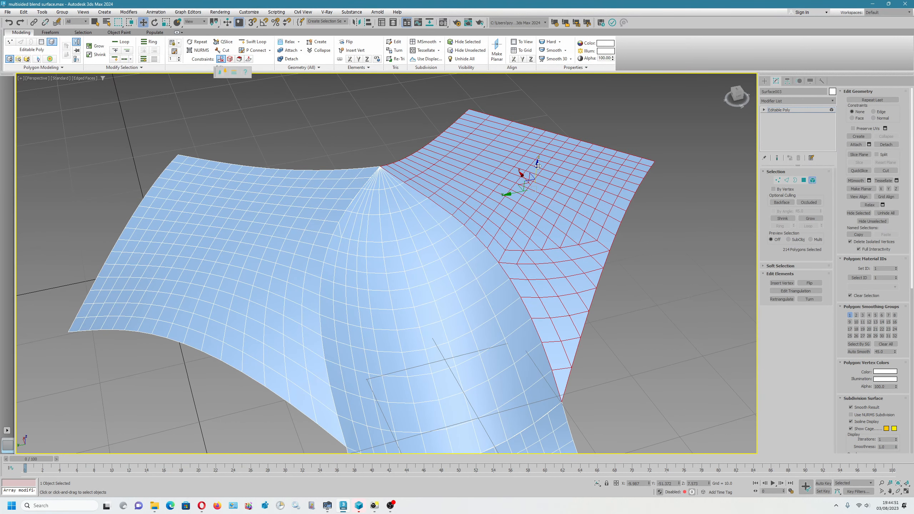
{"action": "left_click_drag", "start_coordinate": [537, 169], "coordinate": [537, 165]}
Try to bridge the open borders along the gap between the dome and the right arm, and undo the attempt
{"action": "left_click", "coordinate": [796, 180]}
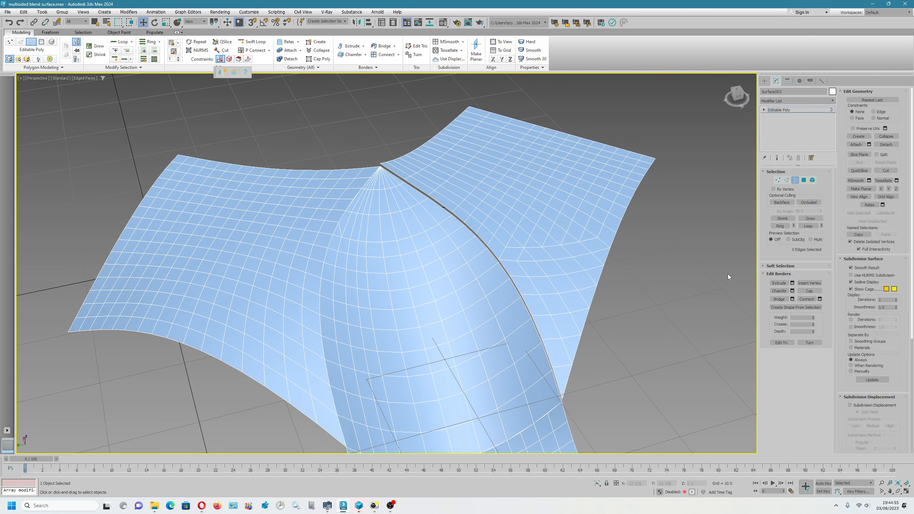
{"action": "left_click", "coordinate": [776, 299]}
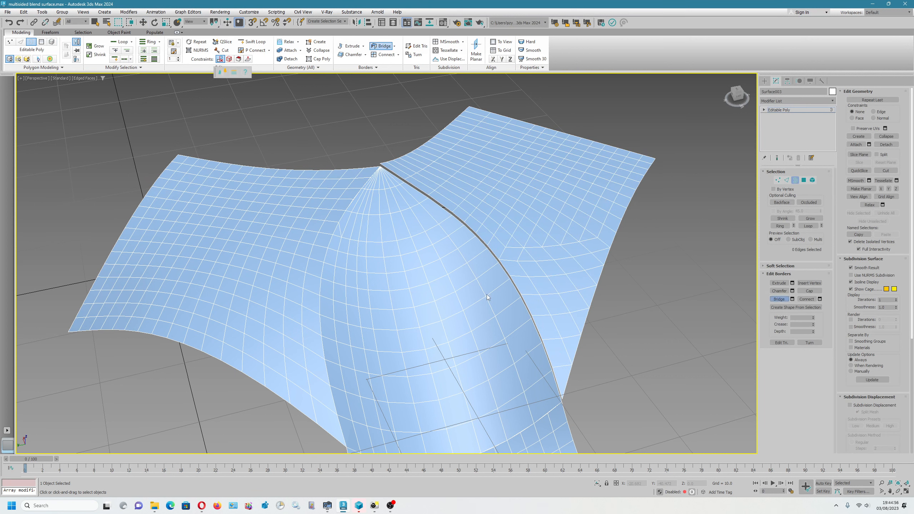
{"action": "left_click", "coordinate": [493, 252]}
{"action": "key", "text": "ctrl+z"}
Target-weld the facing vertices along the upper half of the gap between the dome and the right arm, starting at the apex
{"action": "mouse_move", "coordinate": [529, 289]}
{"action": "middle_mouse_down", "text": "alt"}
{"action": "mouse_move", "coordinate": [510, 310]}
{"action": "mouse_move", "coordinate": [519, 287]}
{"action": "middle_mouse_up", "text": "alt"}
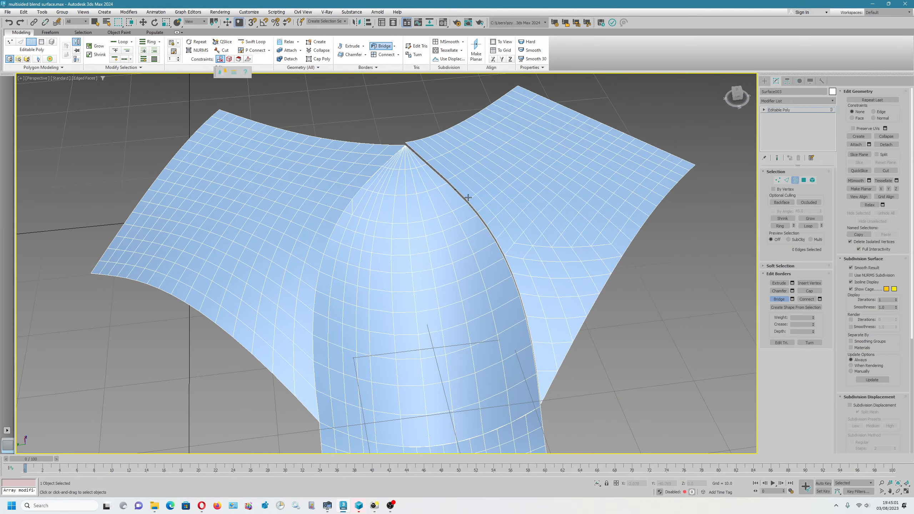
{"action": "key", "text": "w"}
{"action": "left_click", "coordinate": [778, 180]}
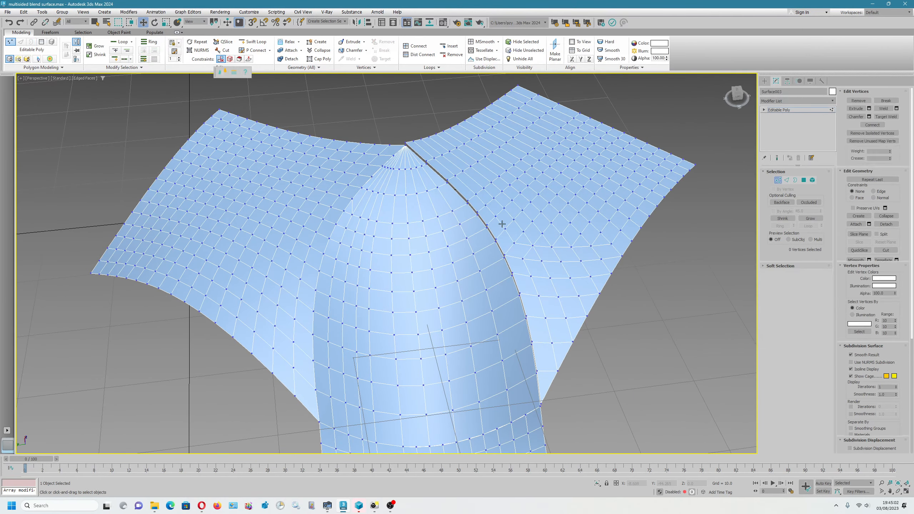
{"action": "right_click", "coordinate": [370, 134]}
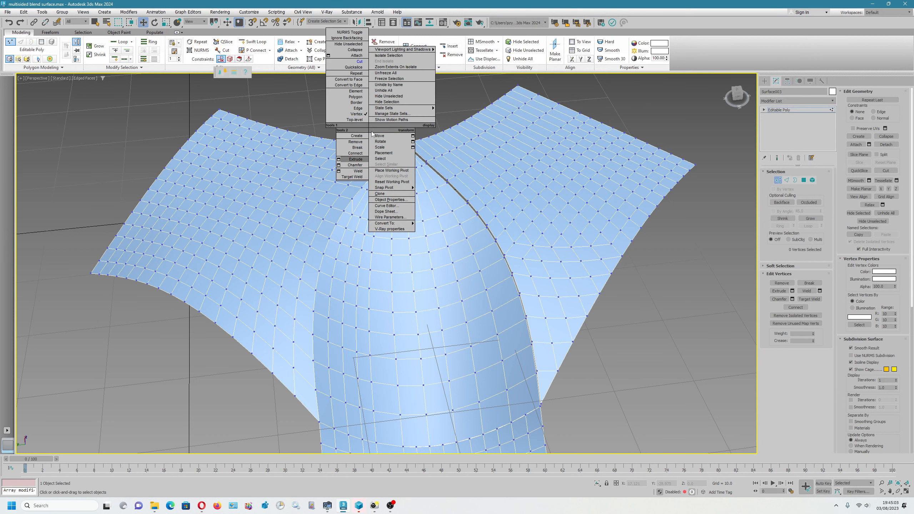
{"action": "left_click", "coordinate": [352, 177]}
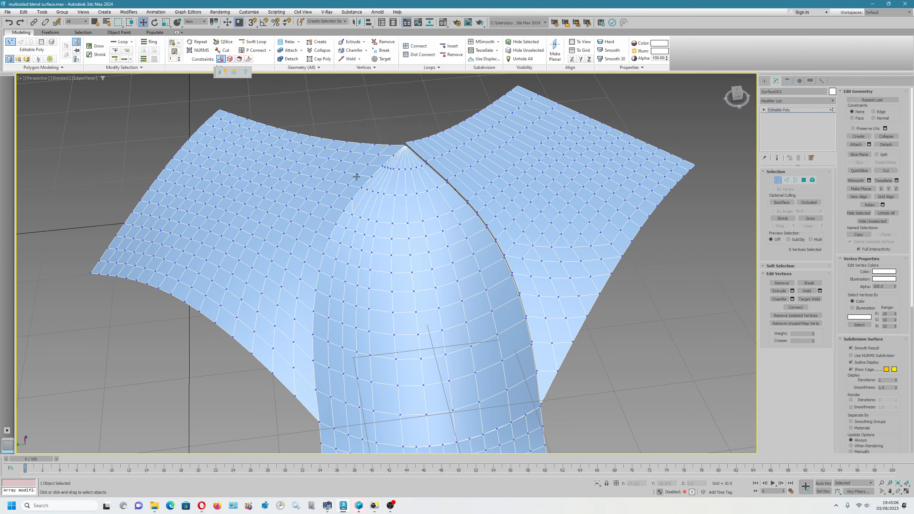
{"action": "left_click", "coordinate": [406, 145]}
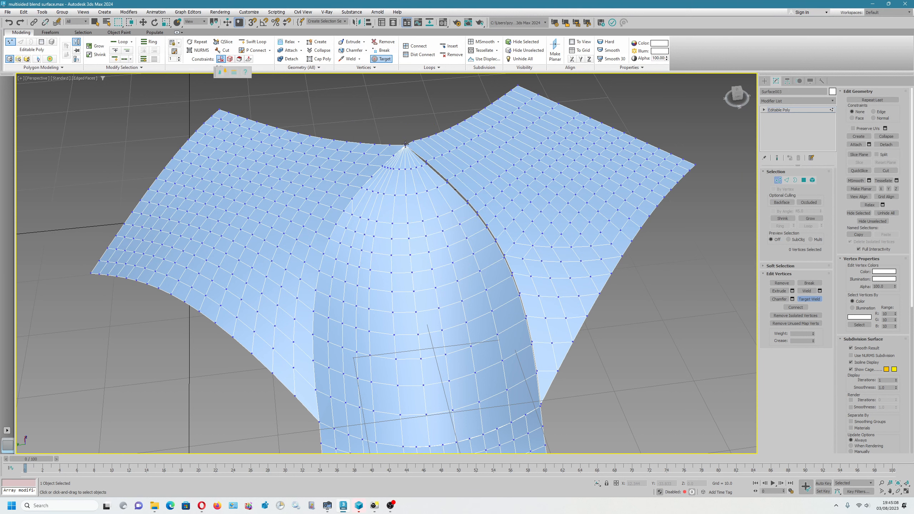
{"action": "left_click", "coordinate": [427, 163]}
{"action": "left_click", "coordinate": [447, 183]}
{"action": "left_click", "coordinate": [469, 200]}
{"action": "left_click", "coordinate": [478, 216]}
{"action": "left_click", "coordinate": [496, 241]}
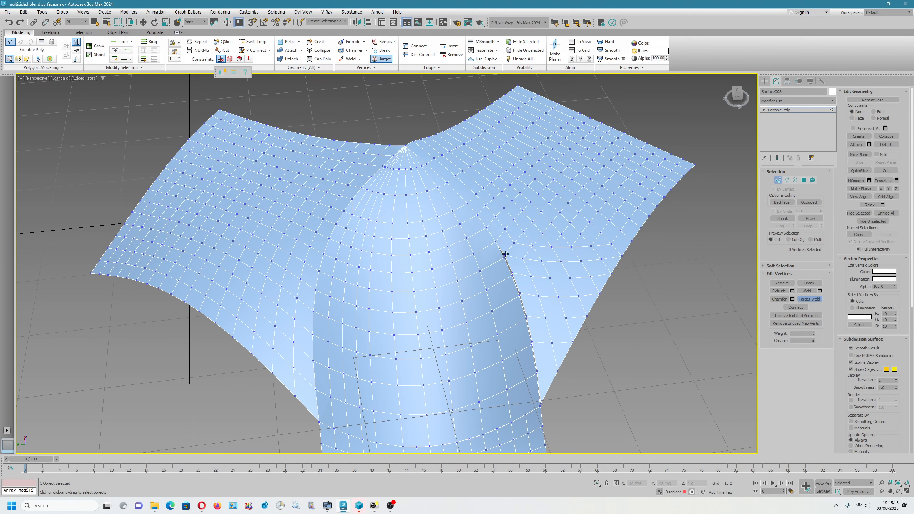
Target-weld the remaining vertex pairs down the lower half of the gap to the corner at the lower arm, and finish welding
{"action": "left_click", "coordinate": [505, 257]}
{"action": "left_click", "coordinate": [513, 274]}
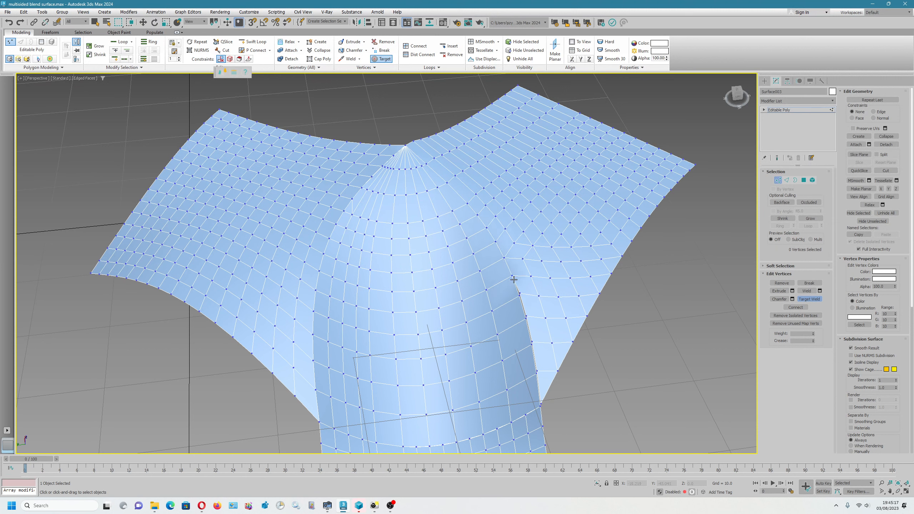
{"action": "left_click", "coordinate": [521, 295]}
{"action": "left_click", "coordinate": [526, 318]}
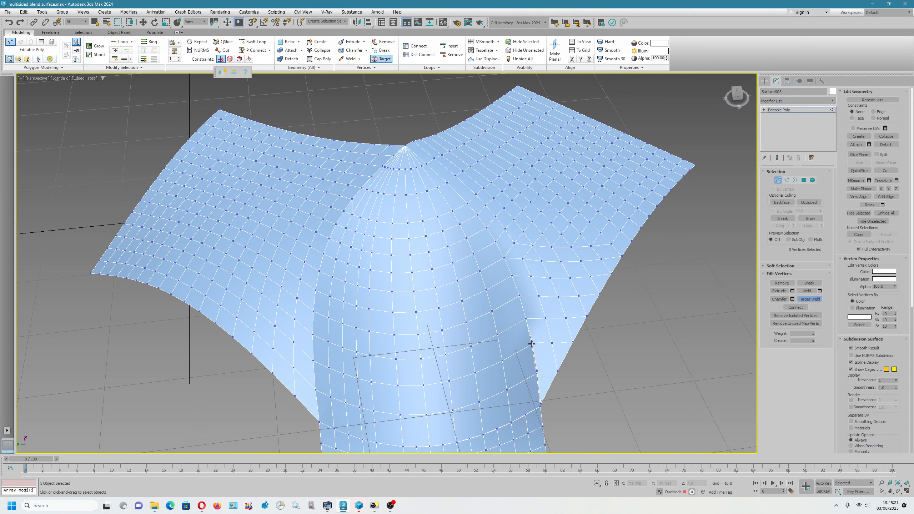
{"action": "left_click", "coordinate": [532, 345]}
{"action": "left_click", "coordinate": [536, 374]}
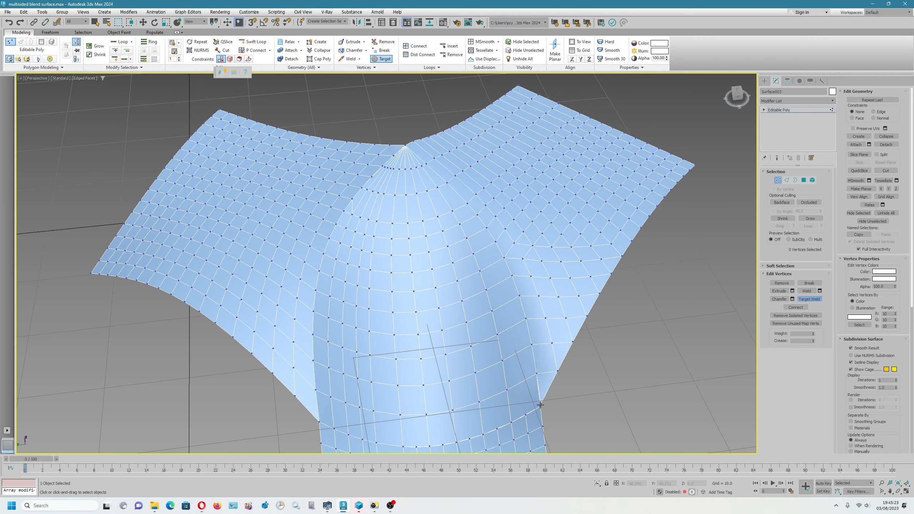
{"action": "left_click", "coordinate": [540, 402]}
{"action": "left_click", "coordinate": [541, 407]}
{"action": "middle_click_drag", "start_coordinate": [518, 297], "coordinate": [536, 305], "text": "alt"}
{"action": "right_click", "coordinate": [520, 270]}
{"action": "right_click", "coordinate": [506, 257]}
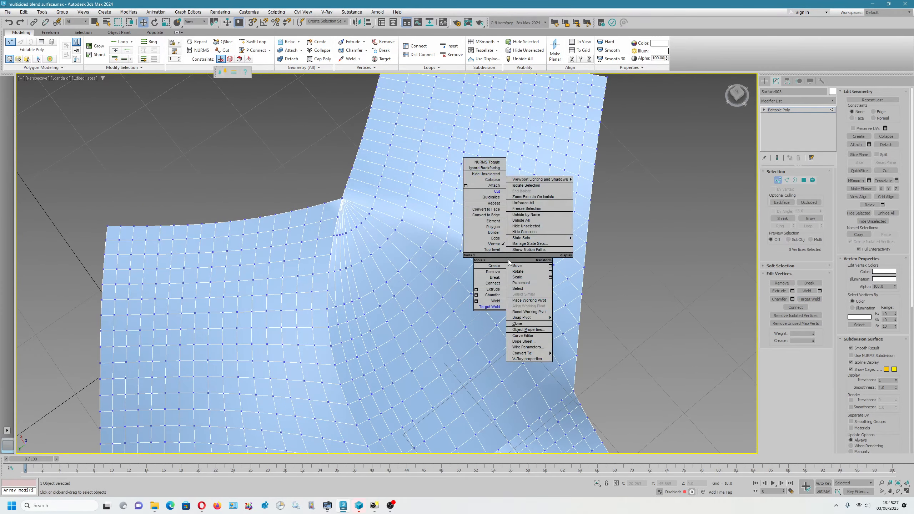
{"action": "left_click", "coordinate": [496, 191]}
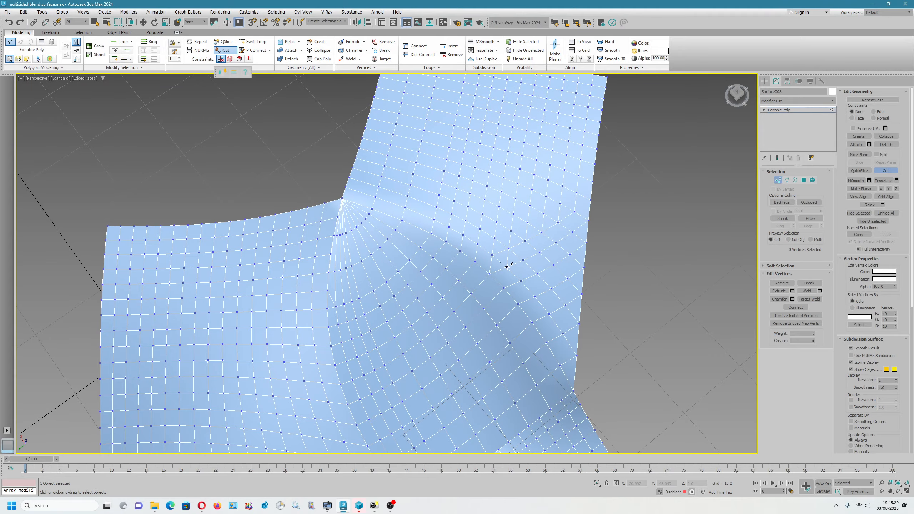
{"action": "right_click", "coordinate": [525, 274]}
Review the repaired surface from several angles and leave vertex editing to return to the whole object
{"action": "middle_click_drag", "start_coordinate": [526, 273], "coordinate": [426, 265], "text": "alt"}
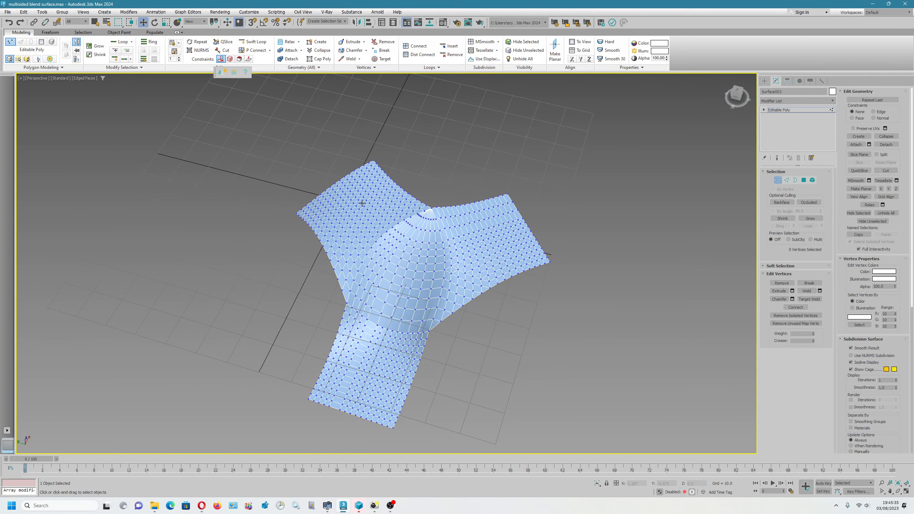
{"action": "middle_click_drag", "start_coordinate": [460, 239], "coordinate": [489, 236], "text": "alt"}
{"action": "scroll", "coordinate": [443, 328], "scroll_direction": "up", "scroll_amount": 3}
{"action": "scroll", "coordinate": [443, 328], "scroll_direction": "down", "scroll_amount": 3}
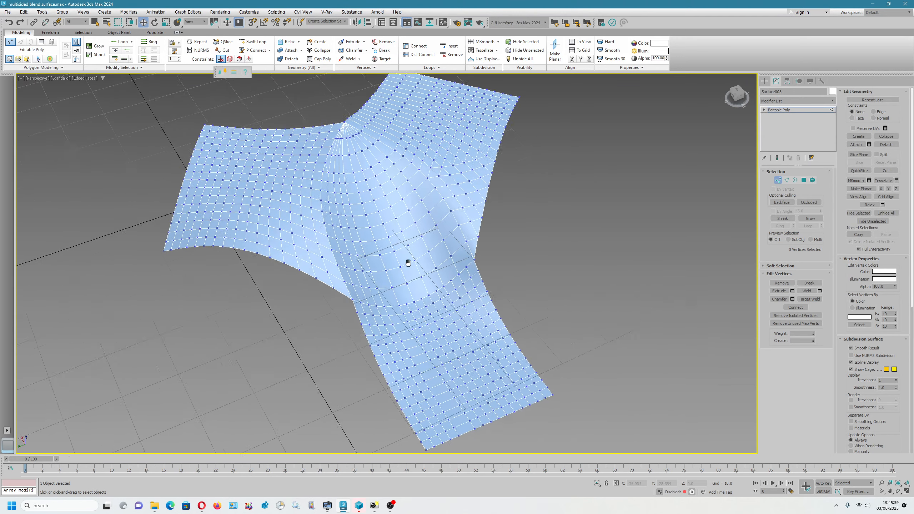
{"action": "middle_click_drag", "start_coordinate": [443, 328], "coordinate": [469, 212], "text": "alt"}
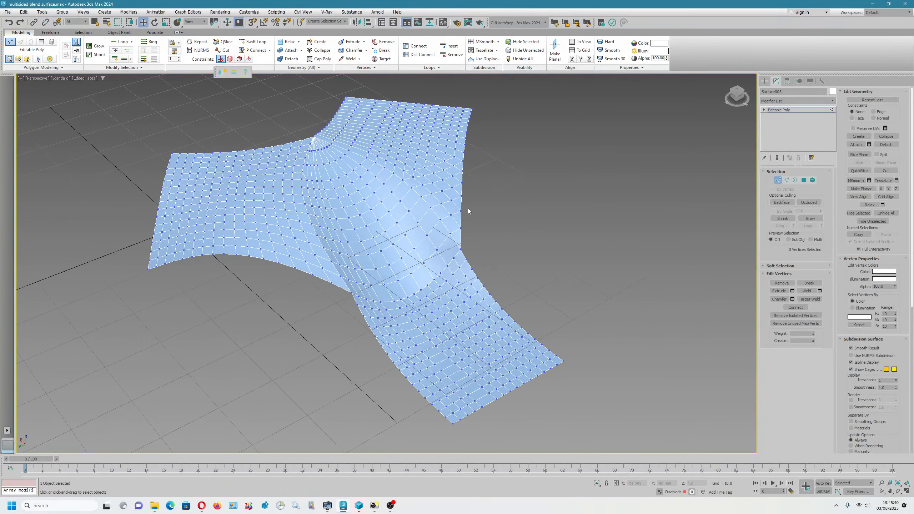
{"action": "left_click", "coordinate": [780, 181]}
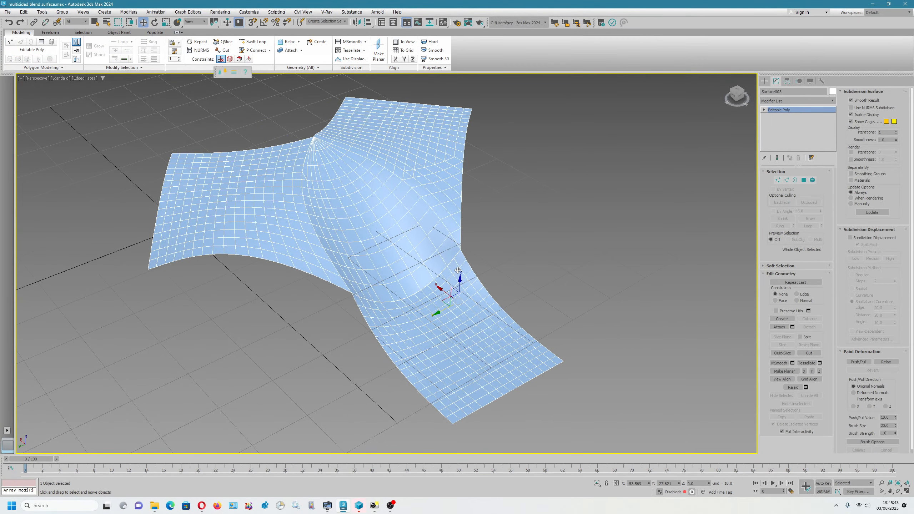